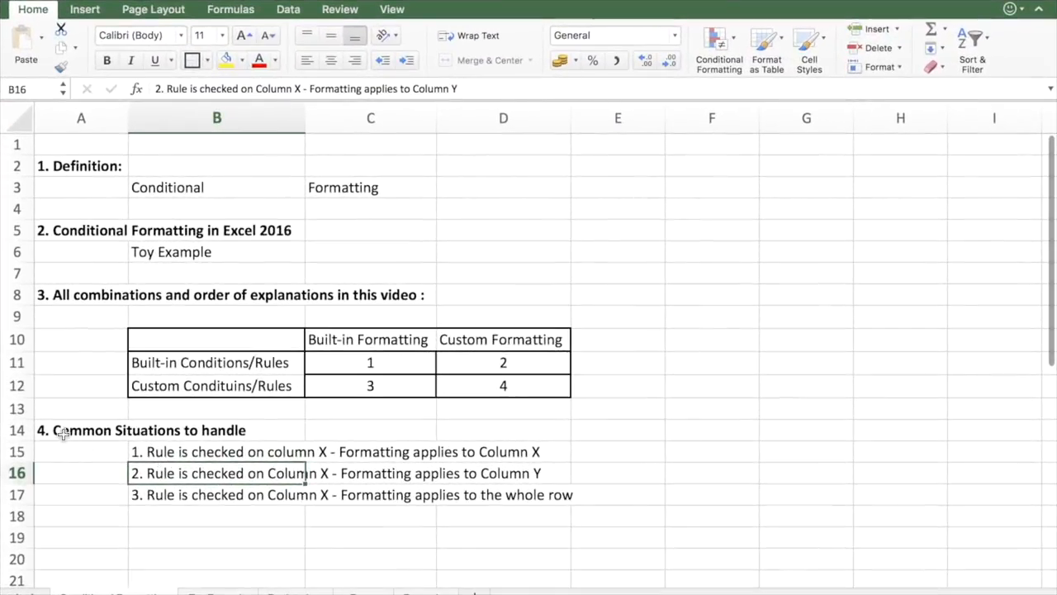
click(50, 431)
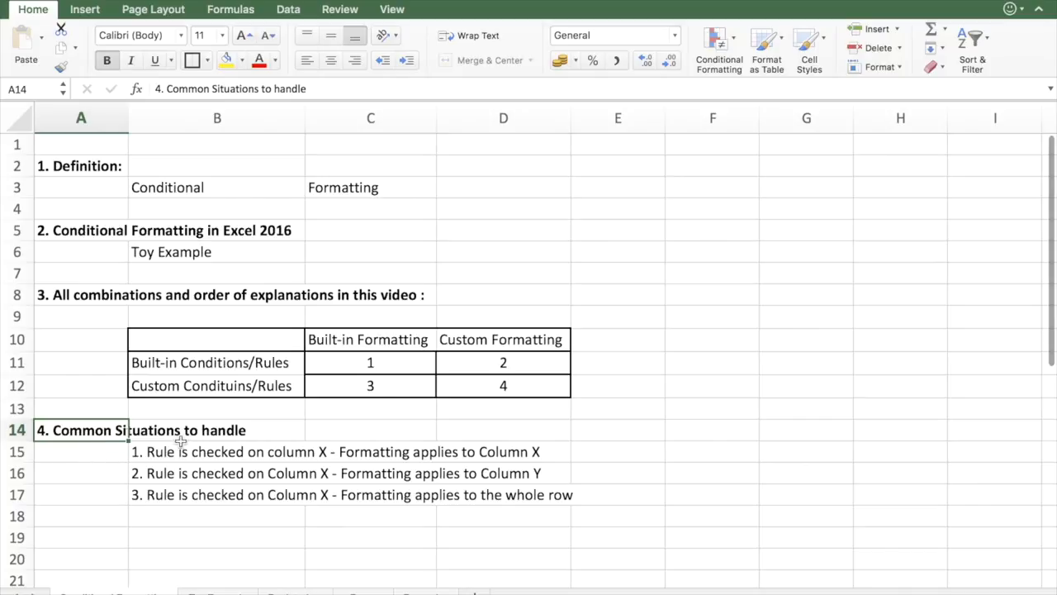
click(175, 454)
click(83, 166)
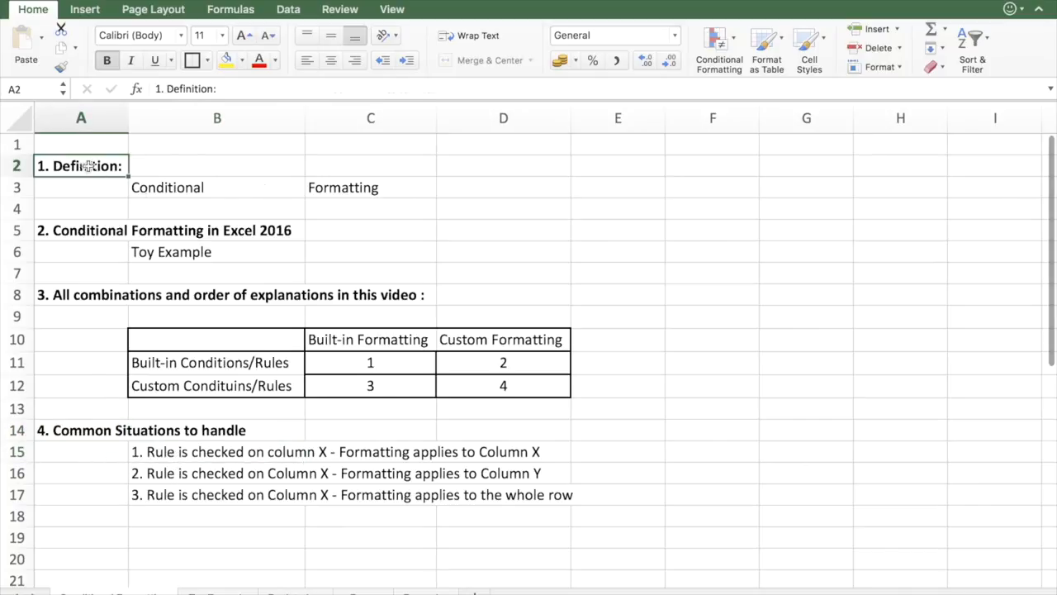
click(280, 189)
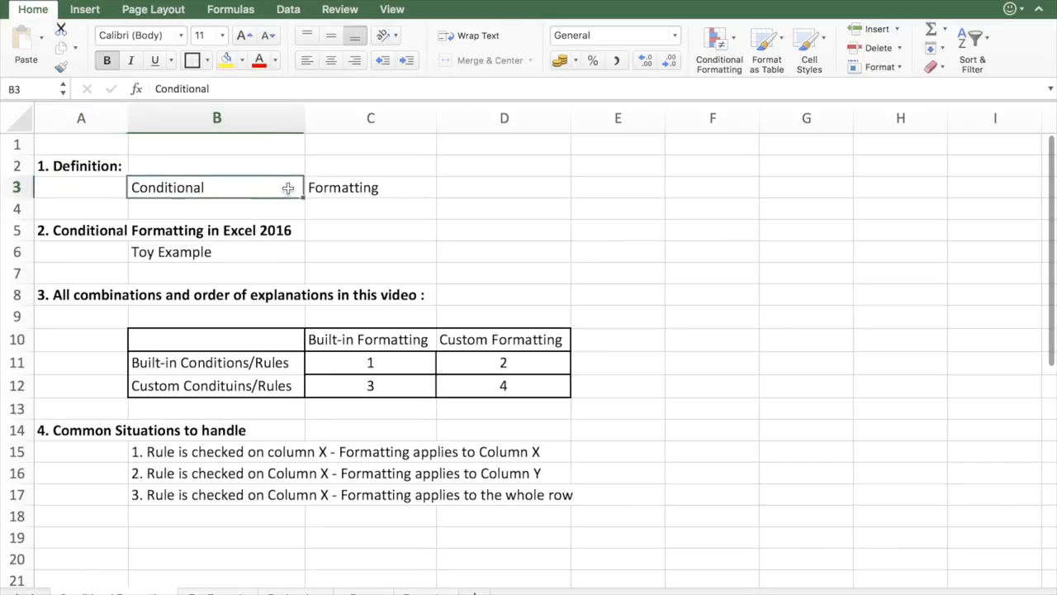
click(340, 189)
drag(213, 185, 344, 180)
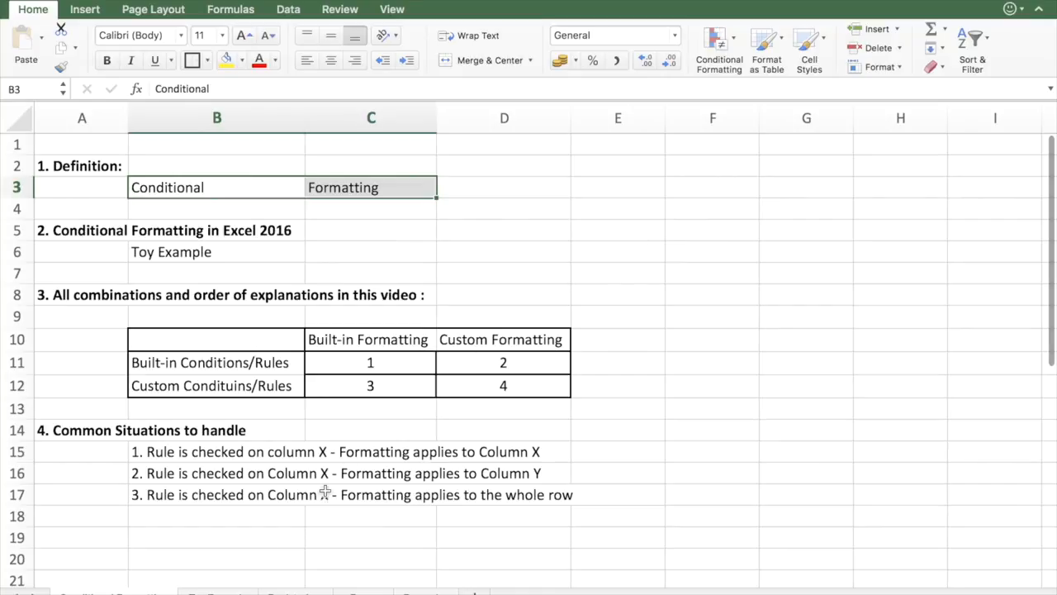
Step: Open the toy example sheet with the student attendance data and fit the Number of attendance column's width to its heading
click(213, 591)
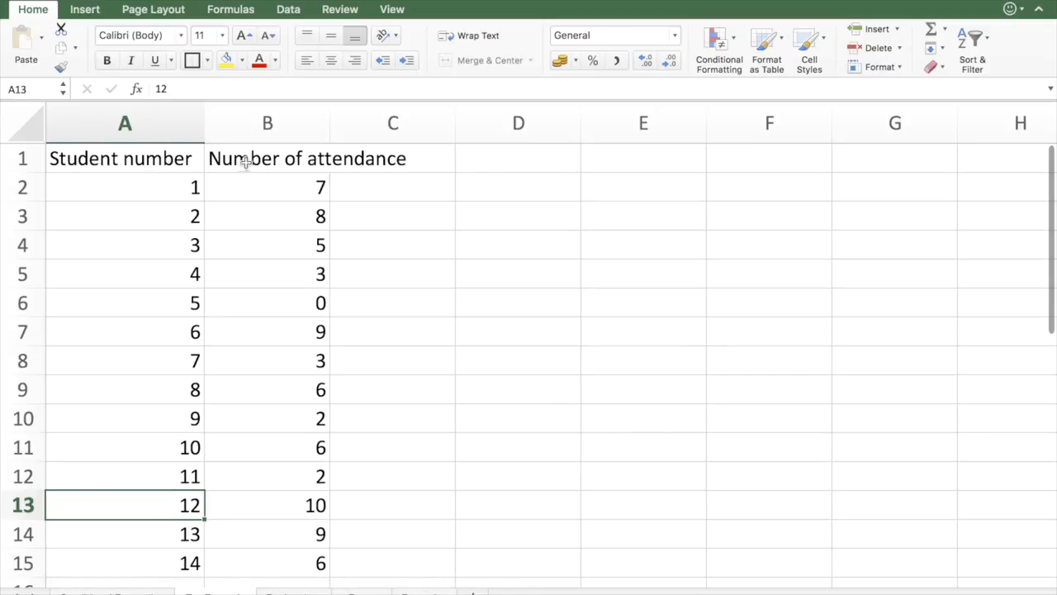
drag(330, 108, 330, 107)
double_click(331, 107)
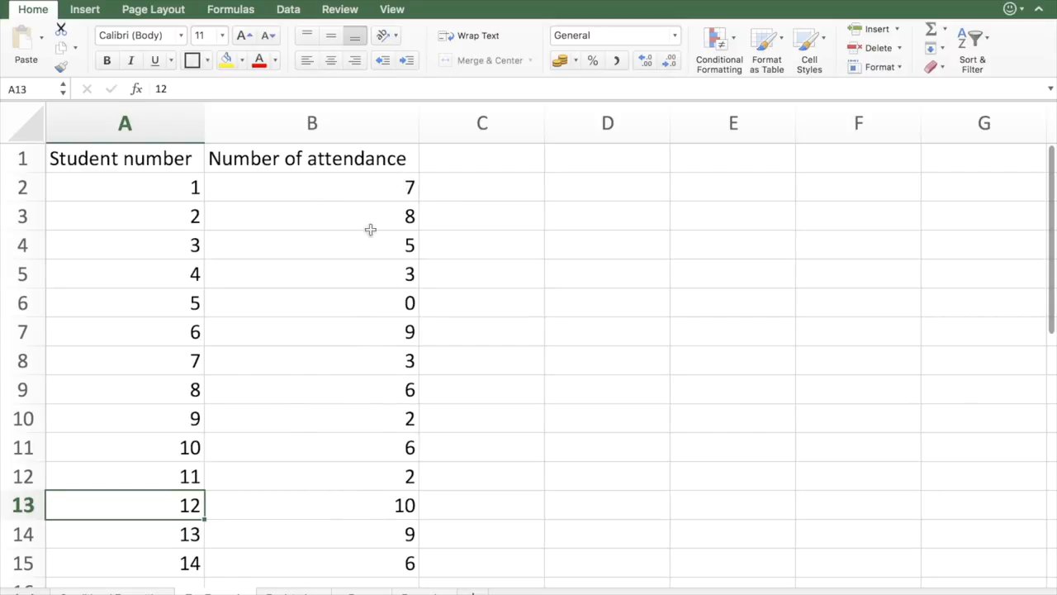
click(321, 304)
click(344, 513)
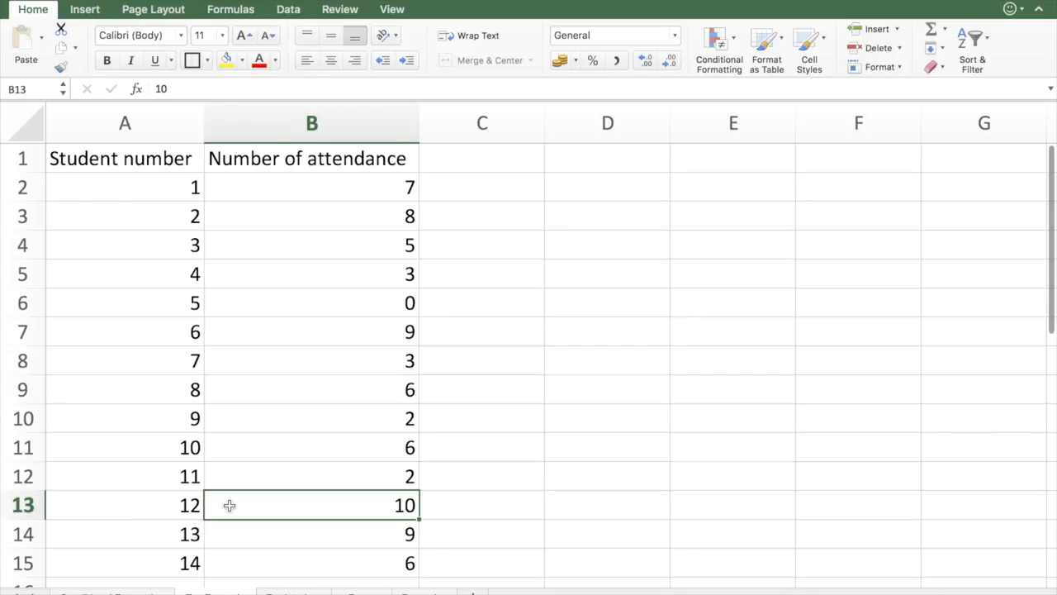
click(314, 305)
click(376, 190)
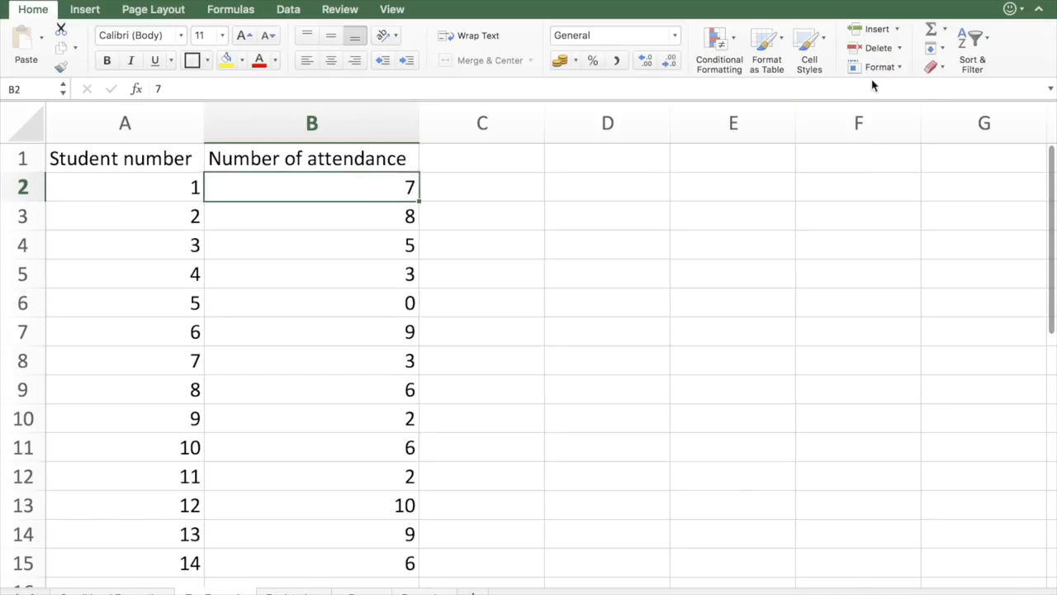
click(899, 70)
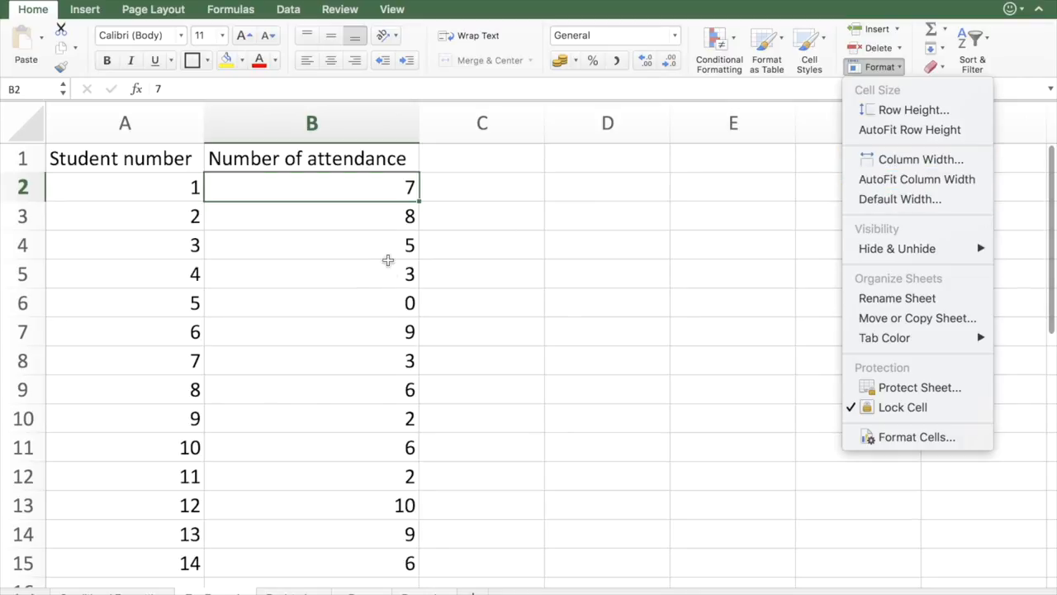
click(395, 225)
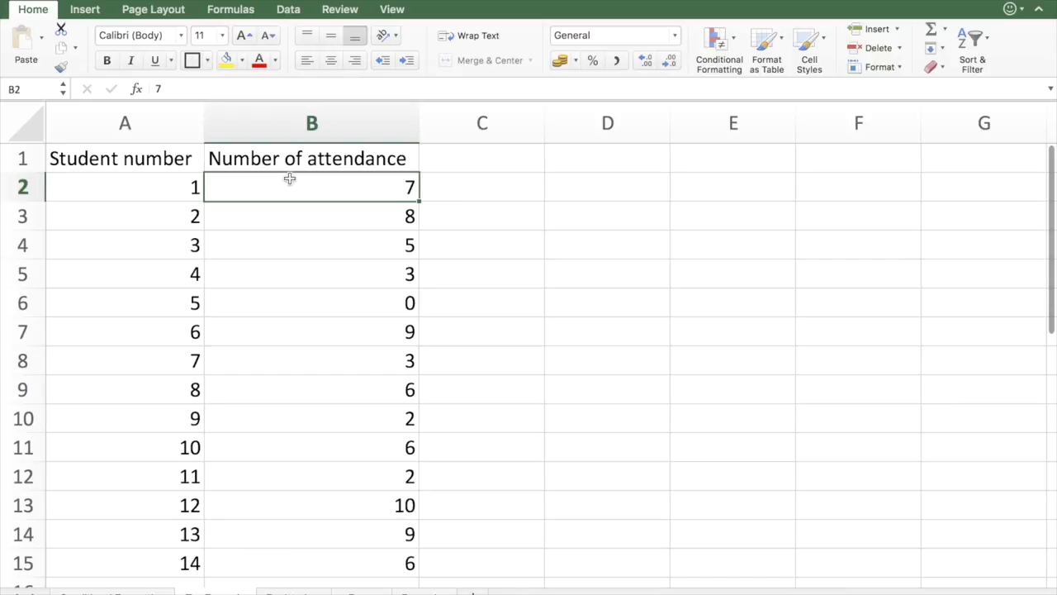
Step: Choose a solid orange background fill for the first attendance value in cell B2 through Format Cells
right_click(317, 192)
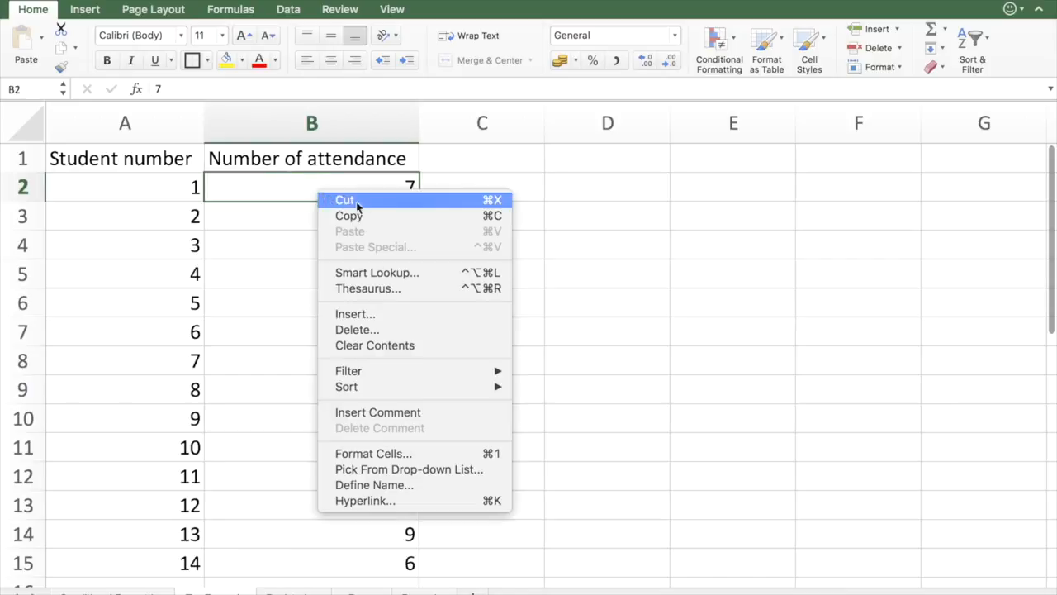
click(406, 454)
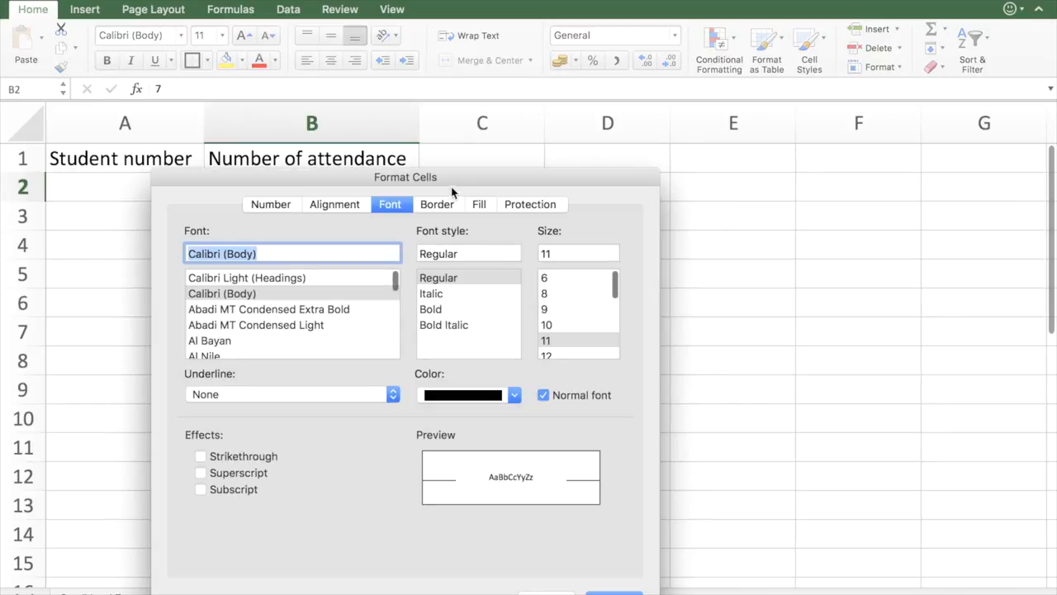
drag(452, 188, 741, 144)
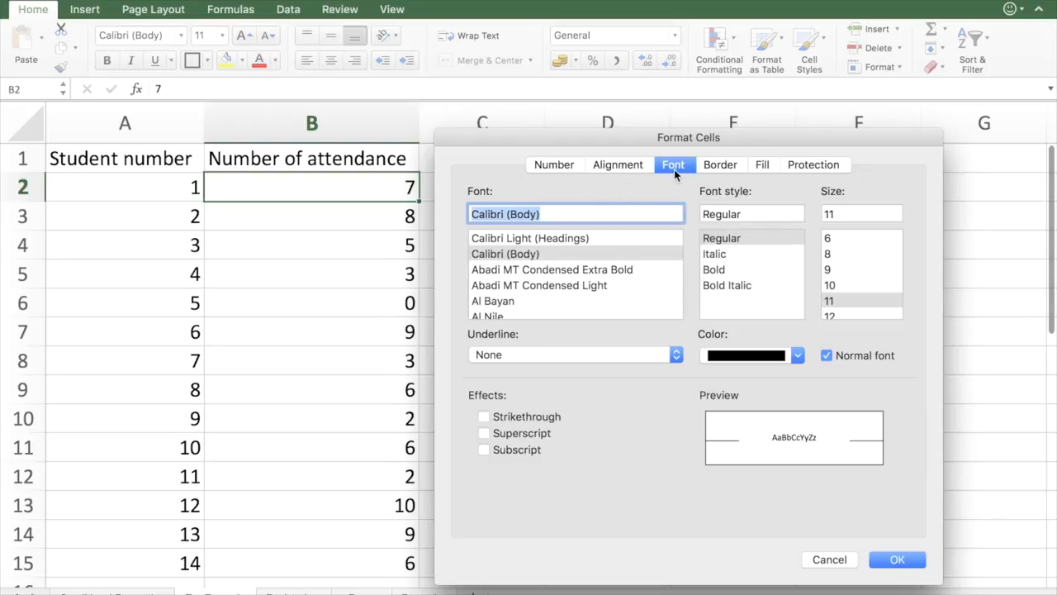
click(761, 166)
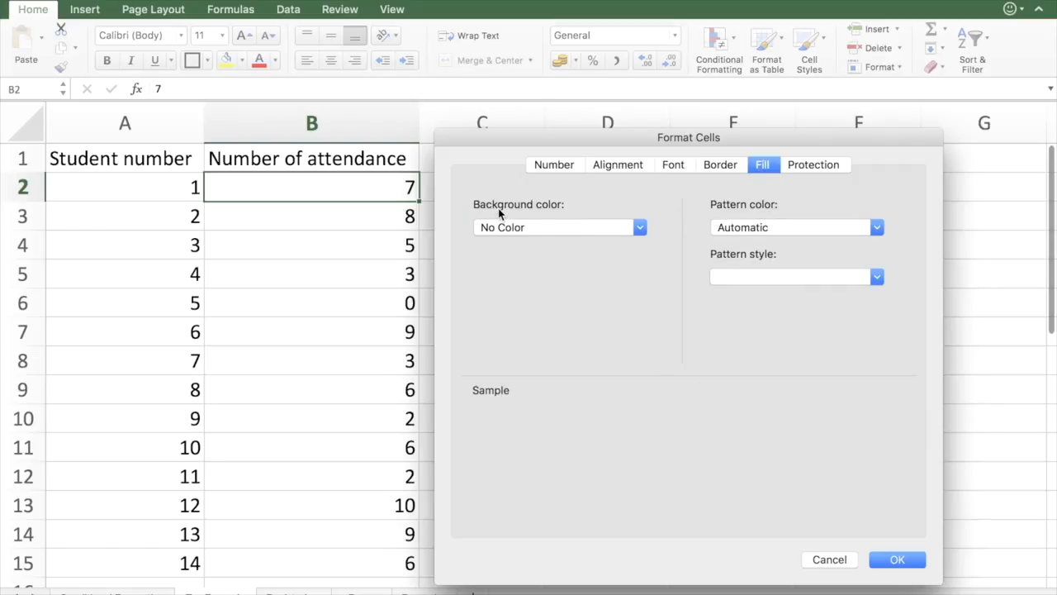
click(541, 232)
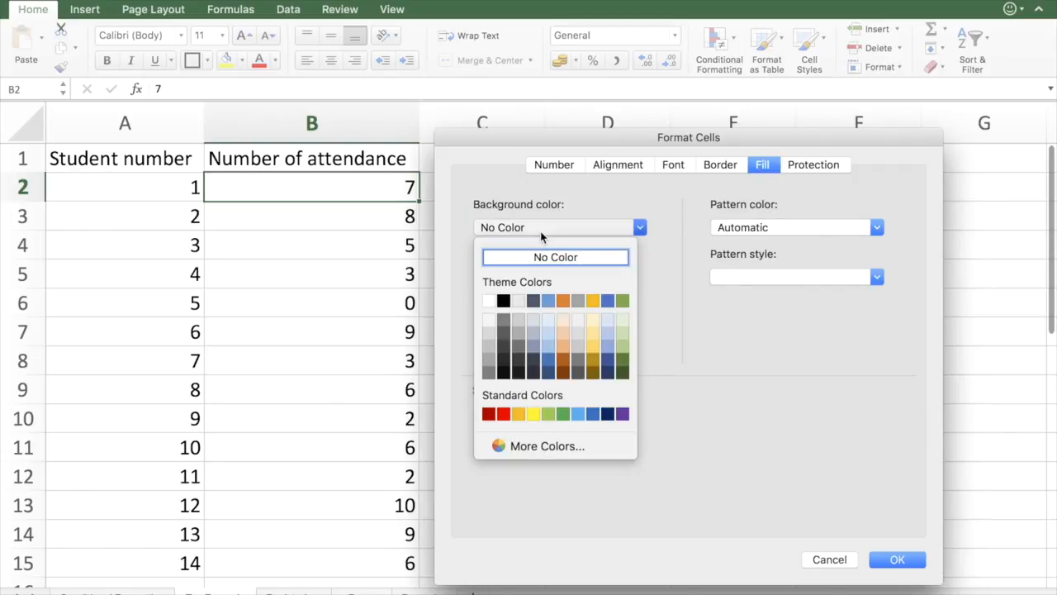
click(561, 300)
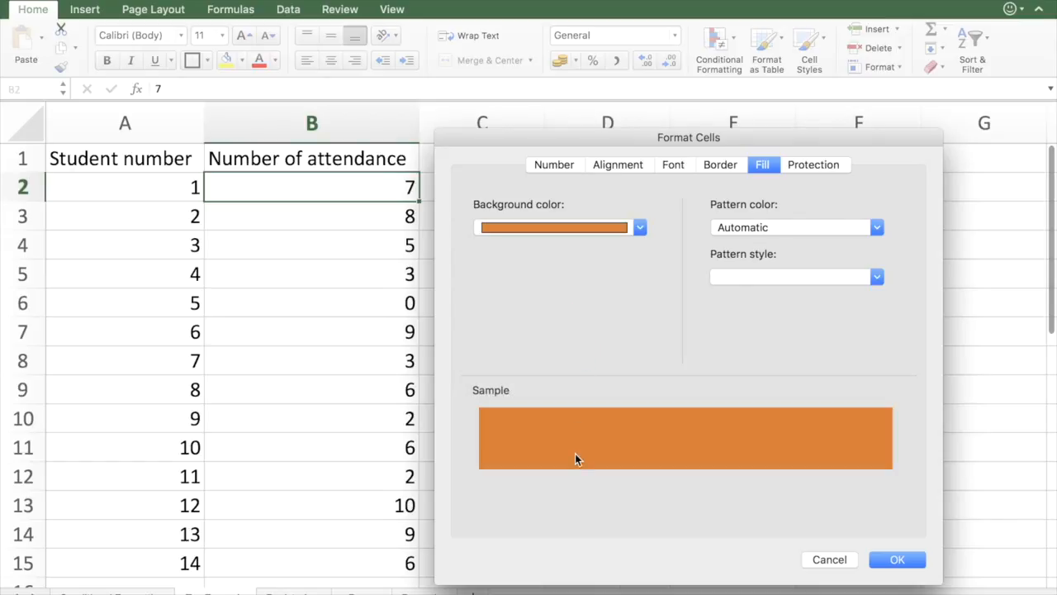
Step: Set the font color of cell B2 to gold and apply the cell formatting
click(722, 167)
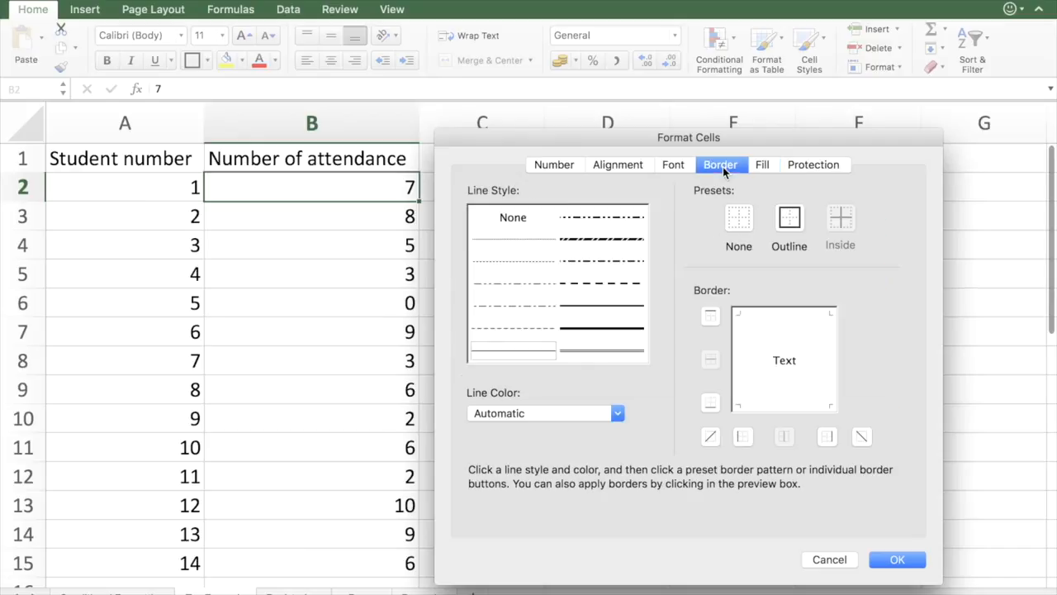
click(673, 167)
click(727, 357)
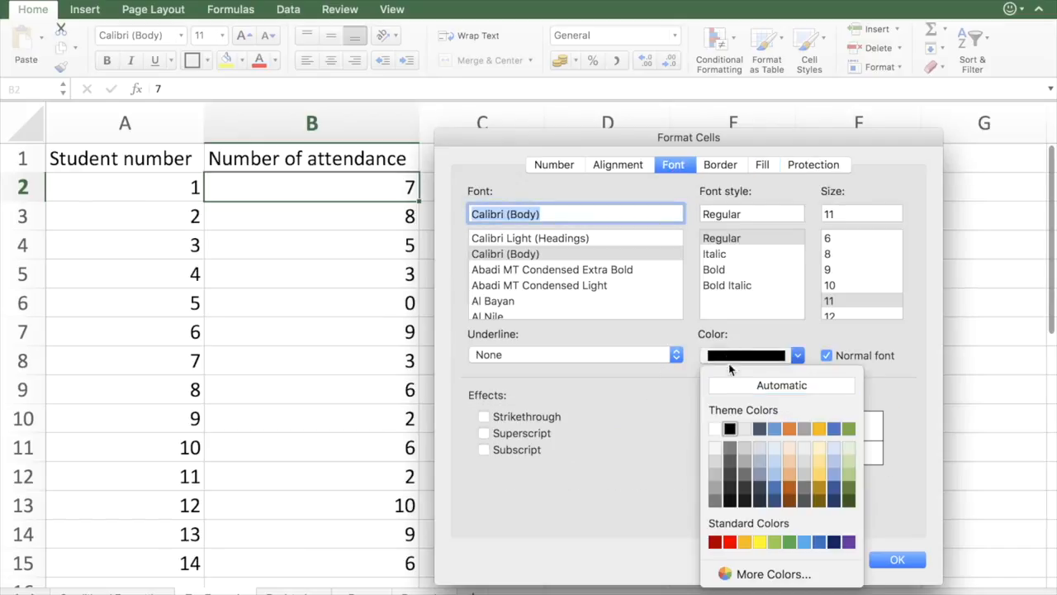
click(819, 428)
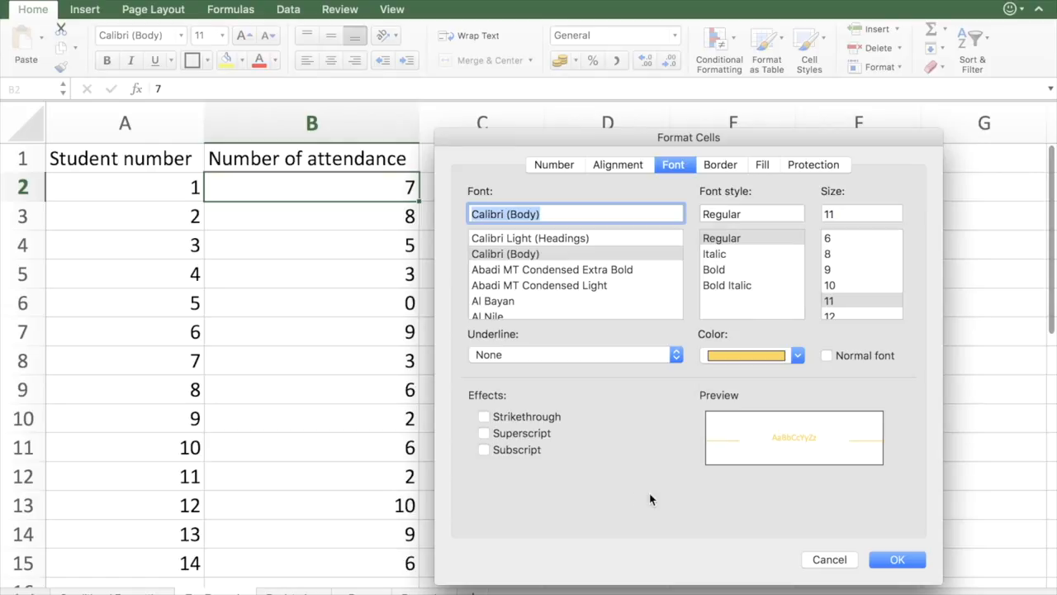
click(897, 559)
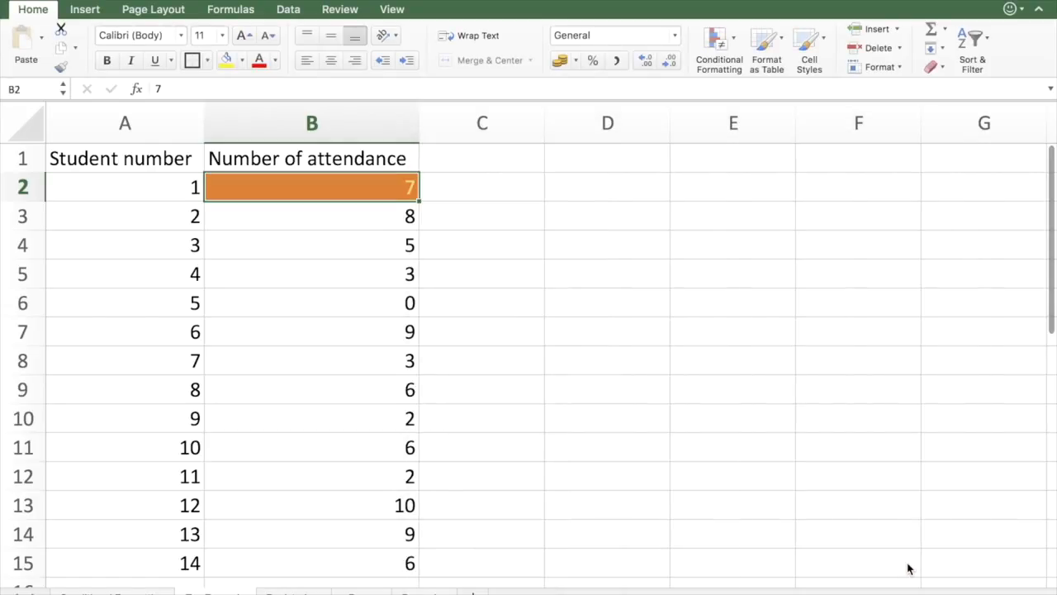
click(409, 211)
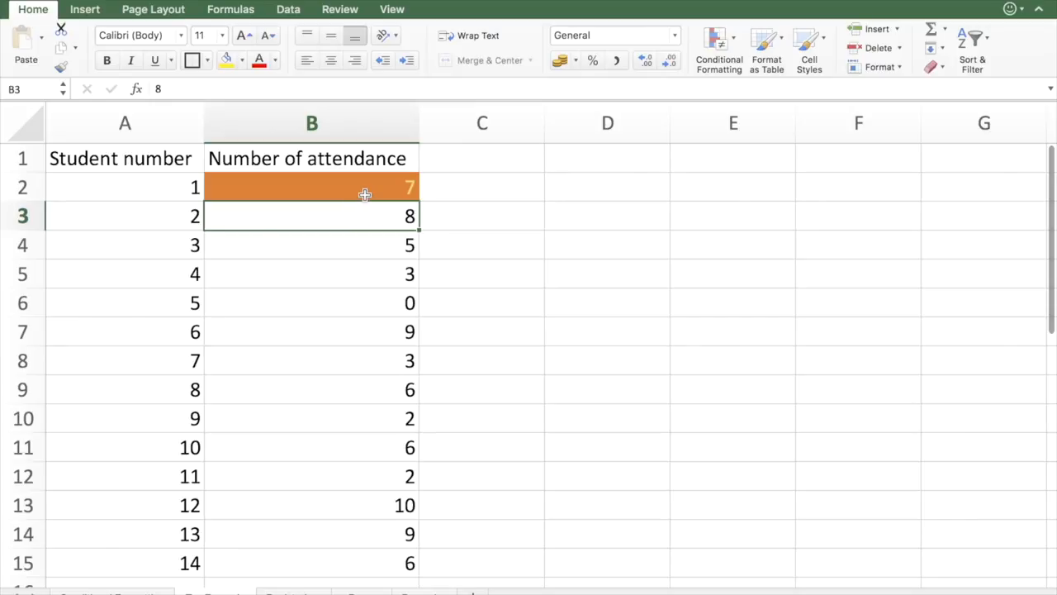
click(365, 194)
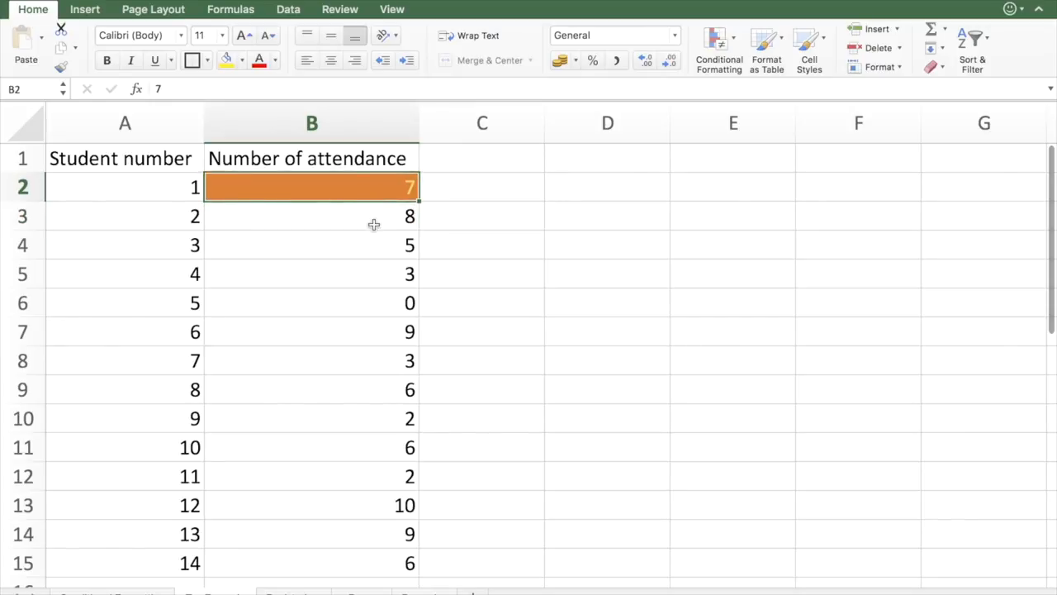
click(381, 219)
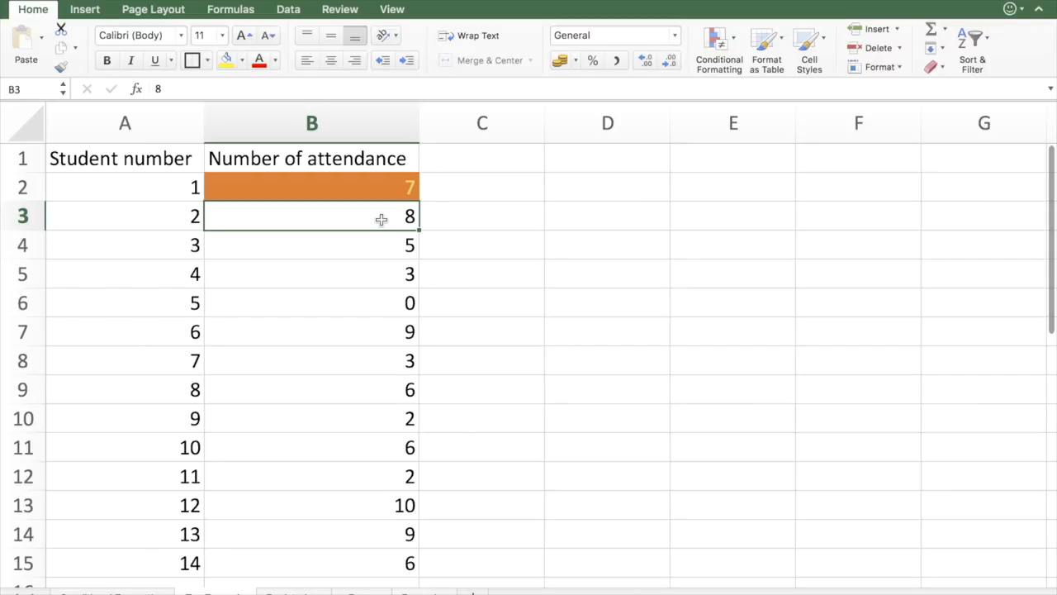
click(198, 187)
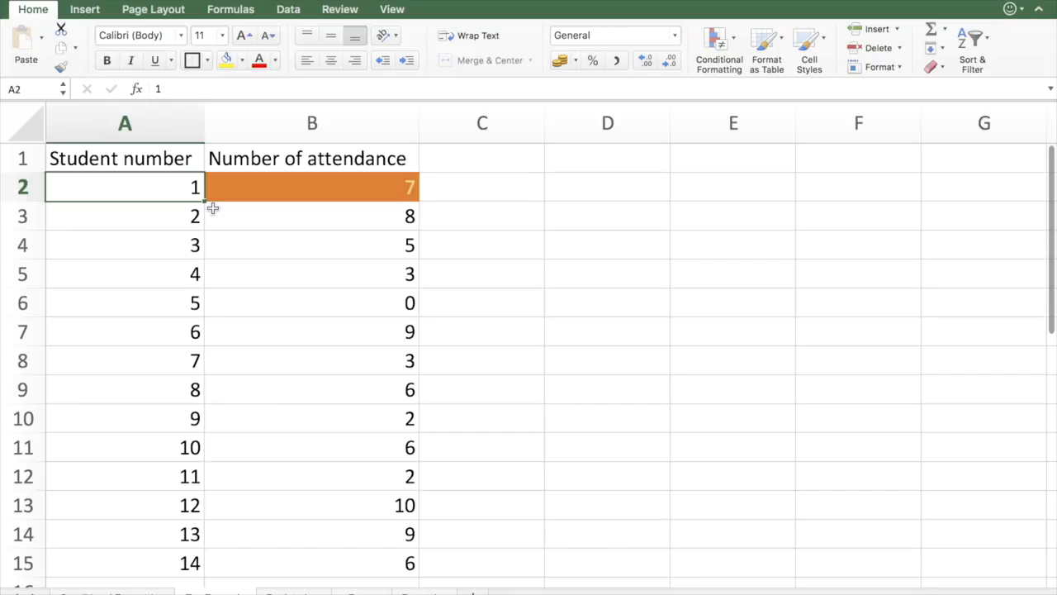
click(236, 190)
click(183, 190)
click(236, 194)
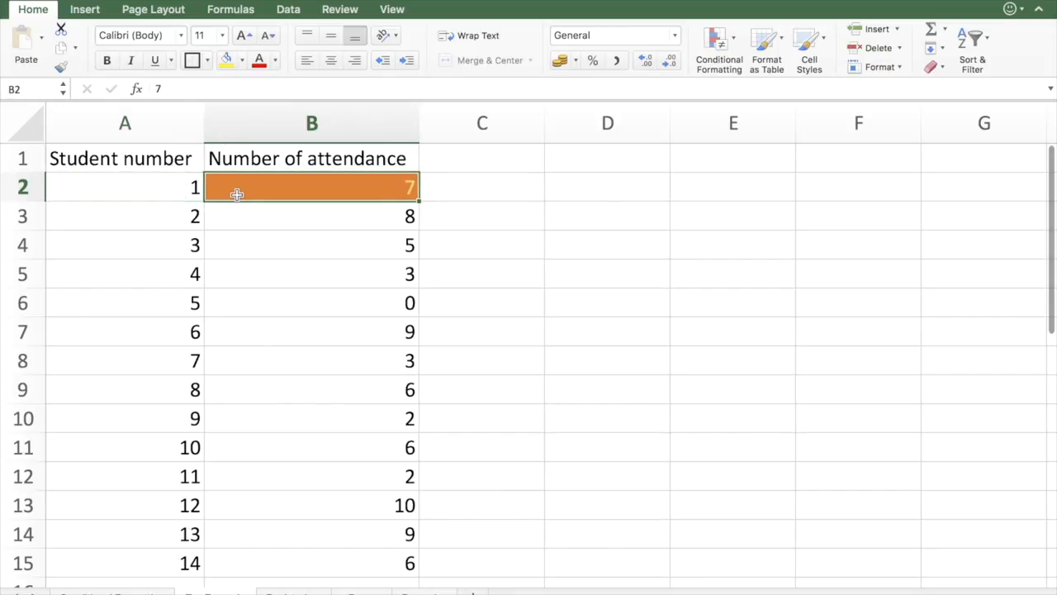
click(196, 196)
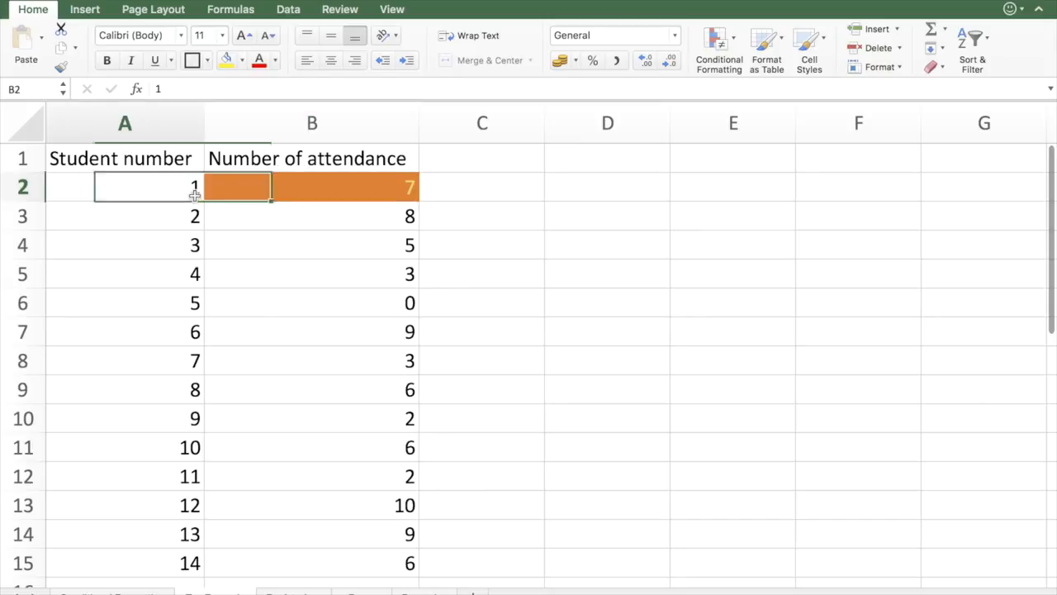
click(235, 198)
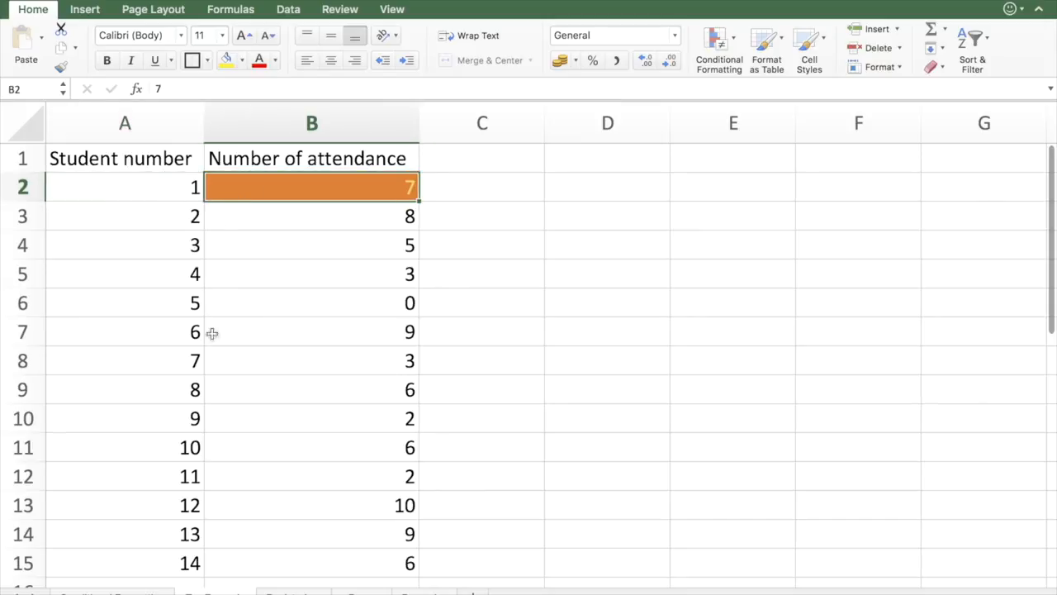
click(338, 224)
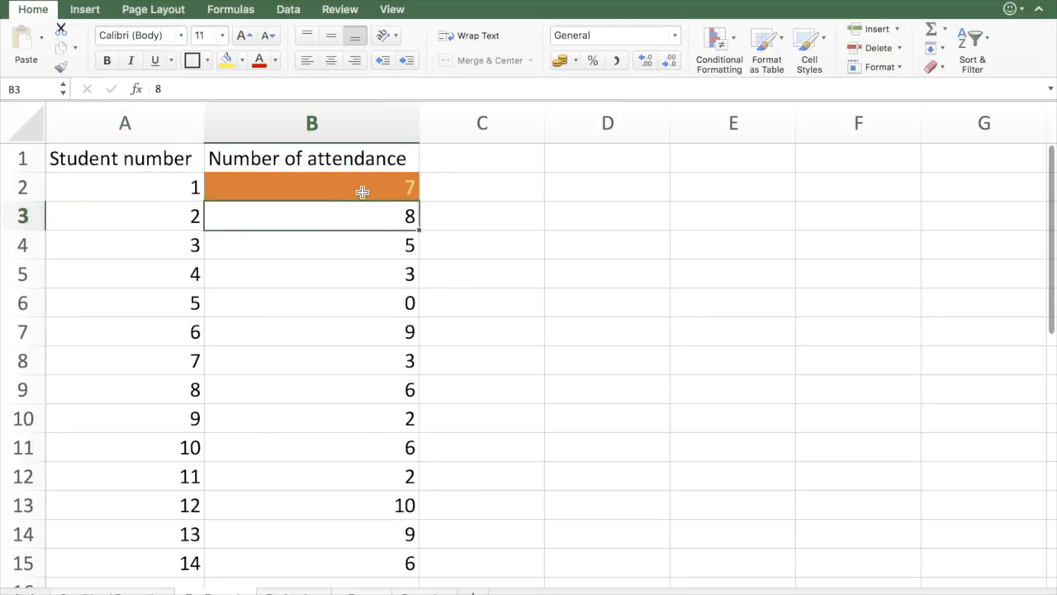
click(363, 192)
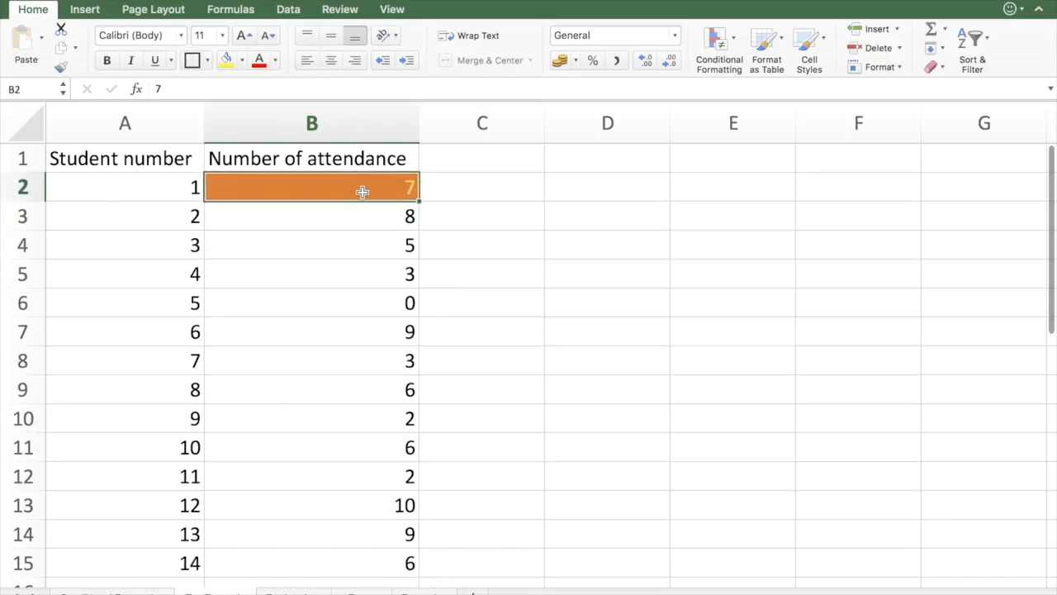
click(359, 214)
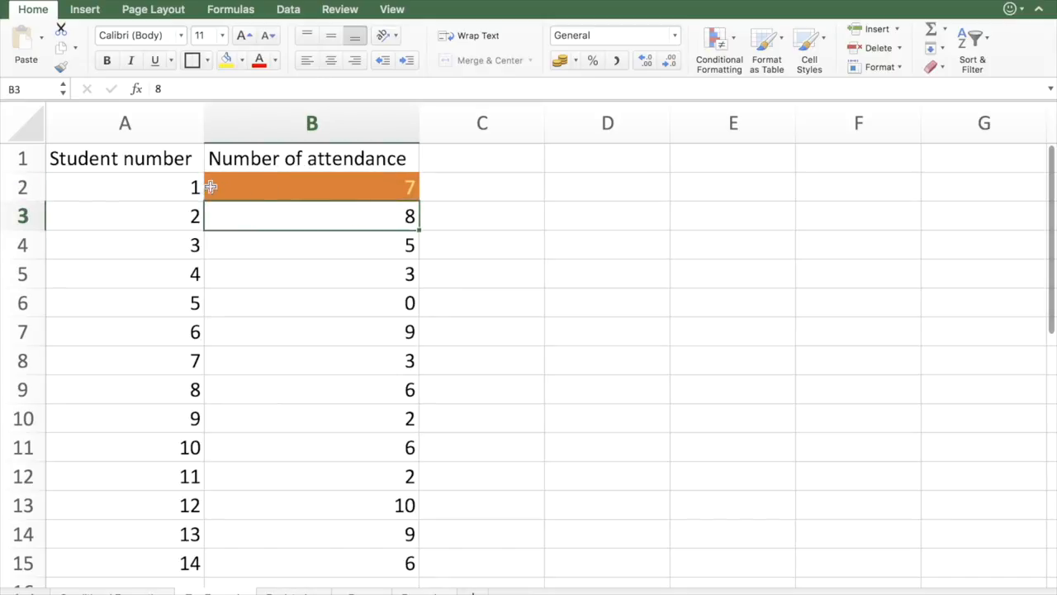
click(257, 185)
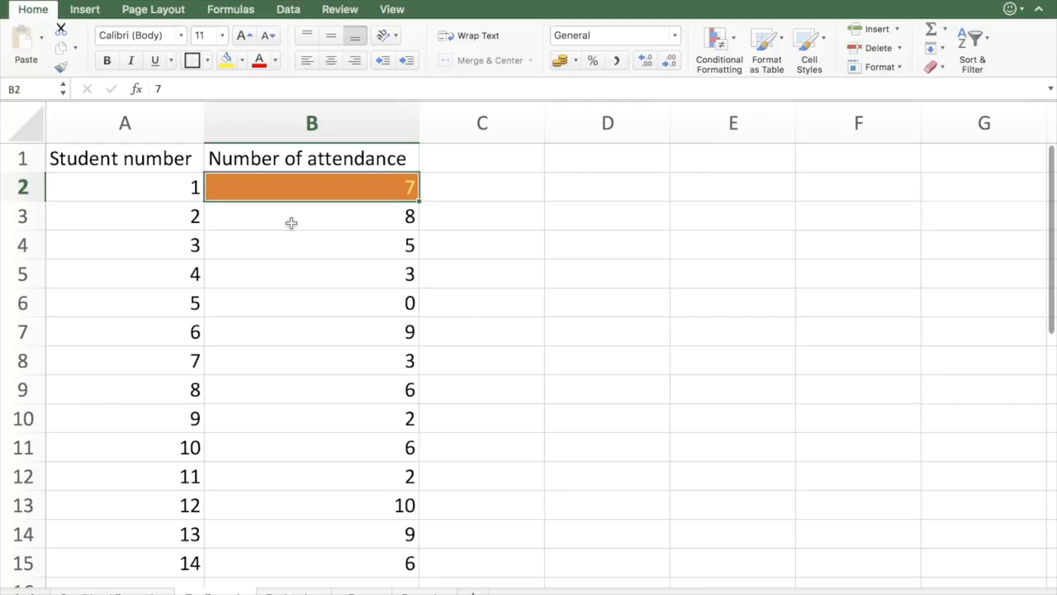
drag(153, 186, 267, 201)
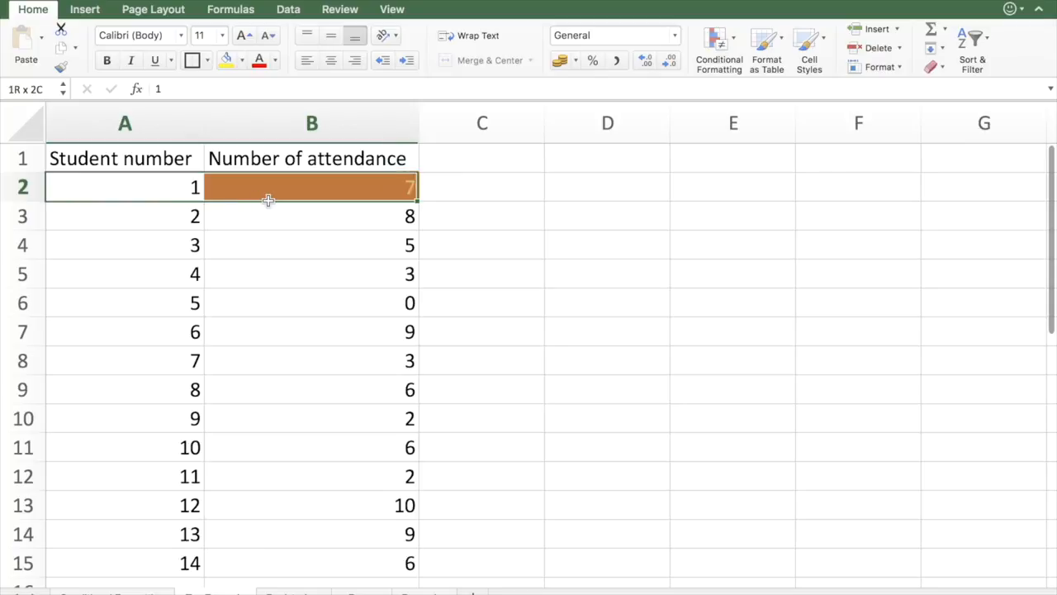
Step: Copy the formatting of cell B2 onto the student number in cell A2 with Format Painter
click(310, 191)
key(super+shift+c)
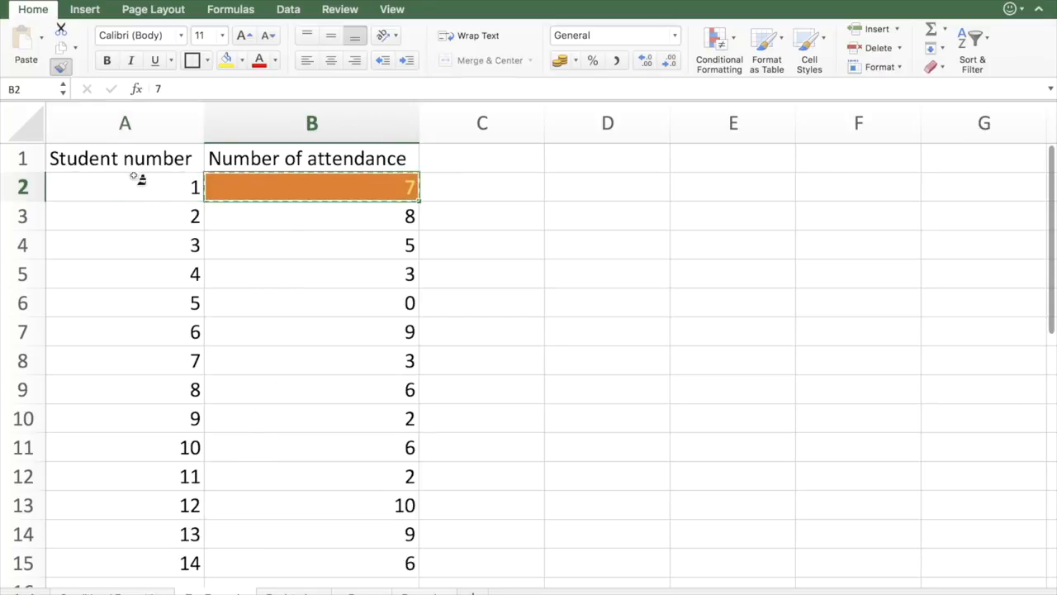
click(157, 183)
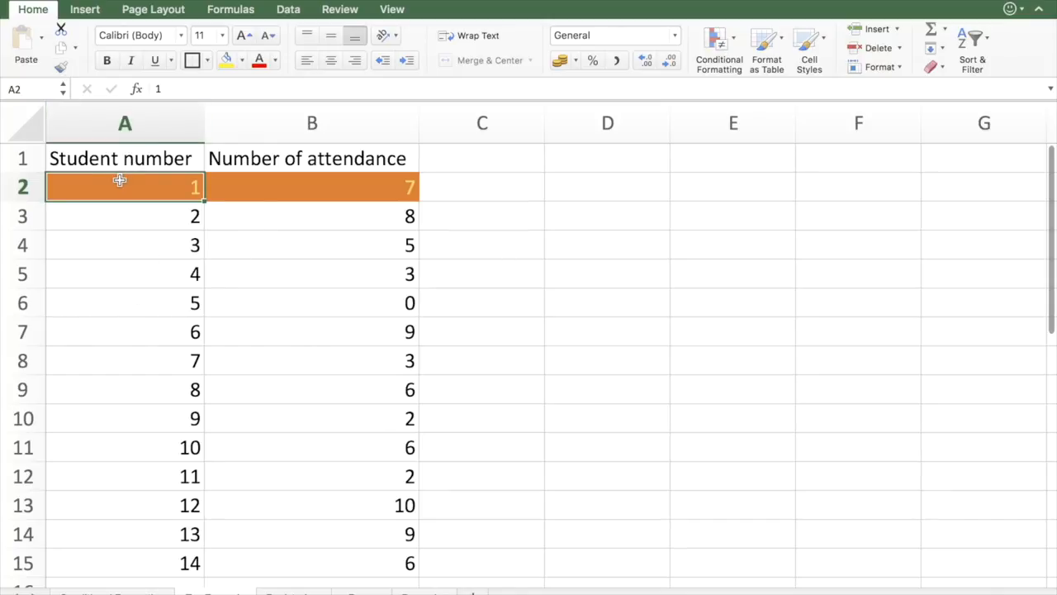
Step: Copy the formatting of cells A2:B2 onto student 12's row, A13:B13, with Format Painter
drag(118, 183, 253, 187)
click(66, 73)
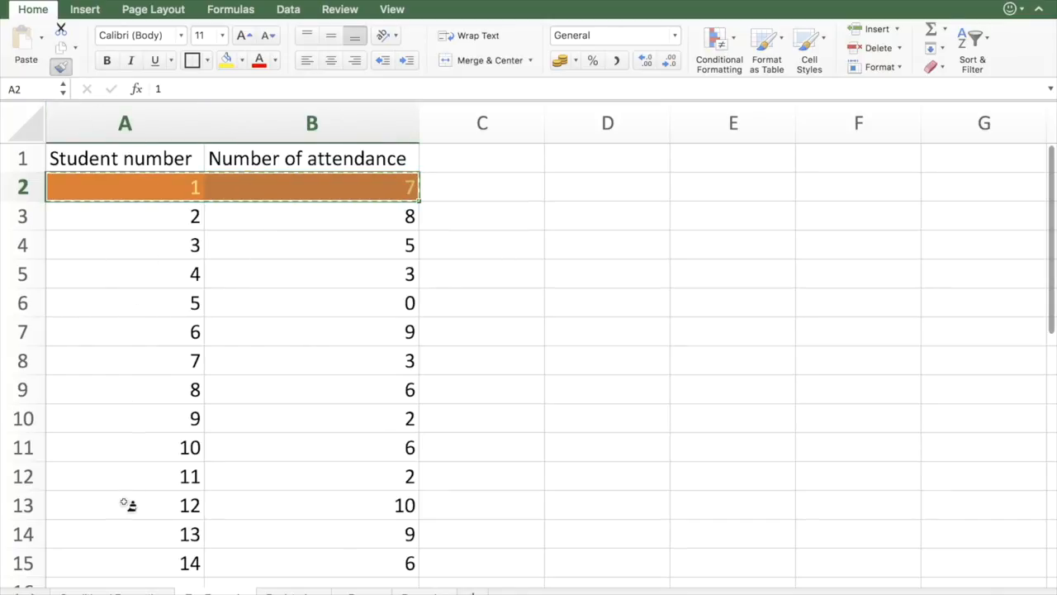
drag(97, 506, 318, 512)
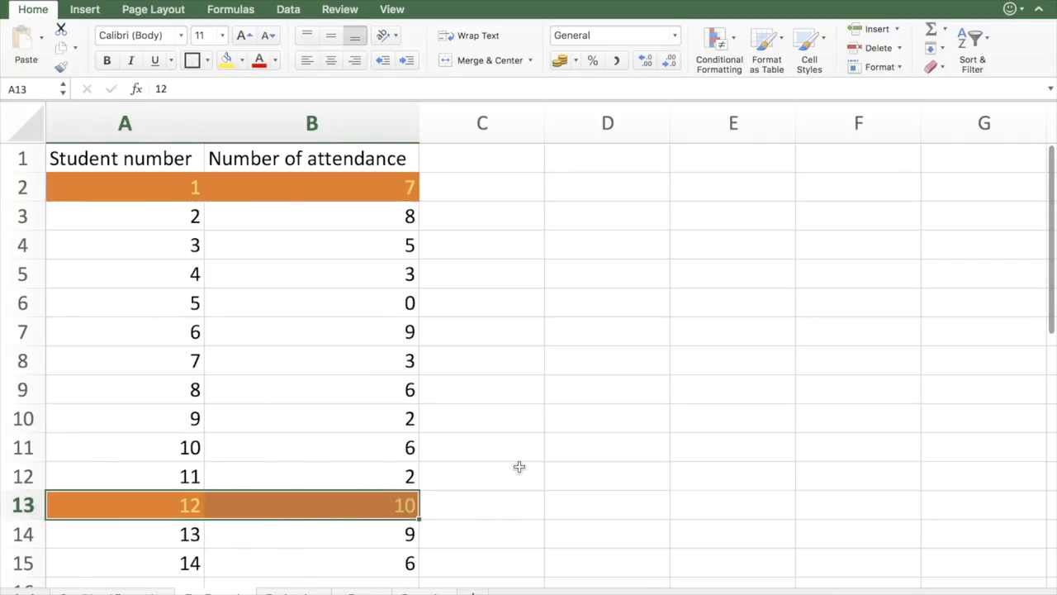
click(485, 434)
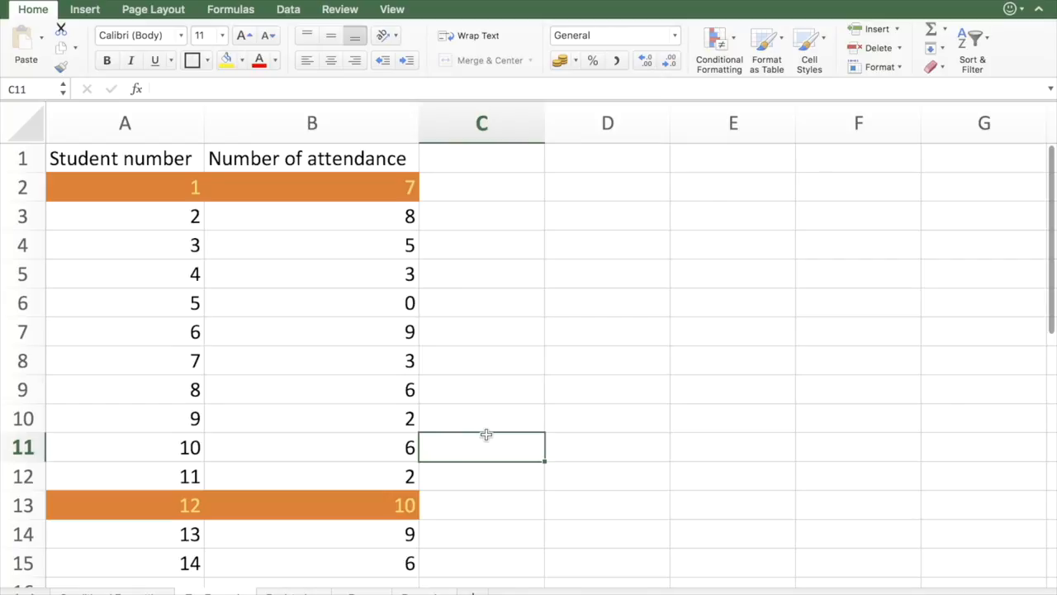
Step: Review the definition of conditional formatting and the toy example entry on the Conditional Formatting overview sheet
click(99, 588)
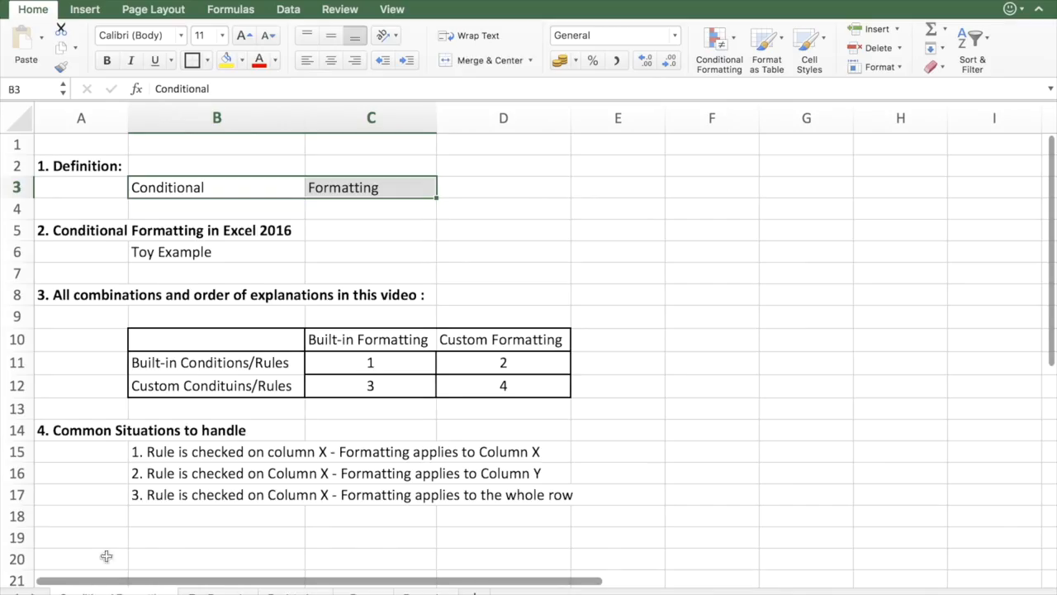
click(369, 193)
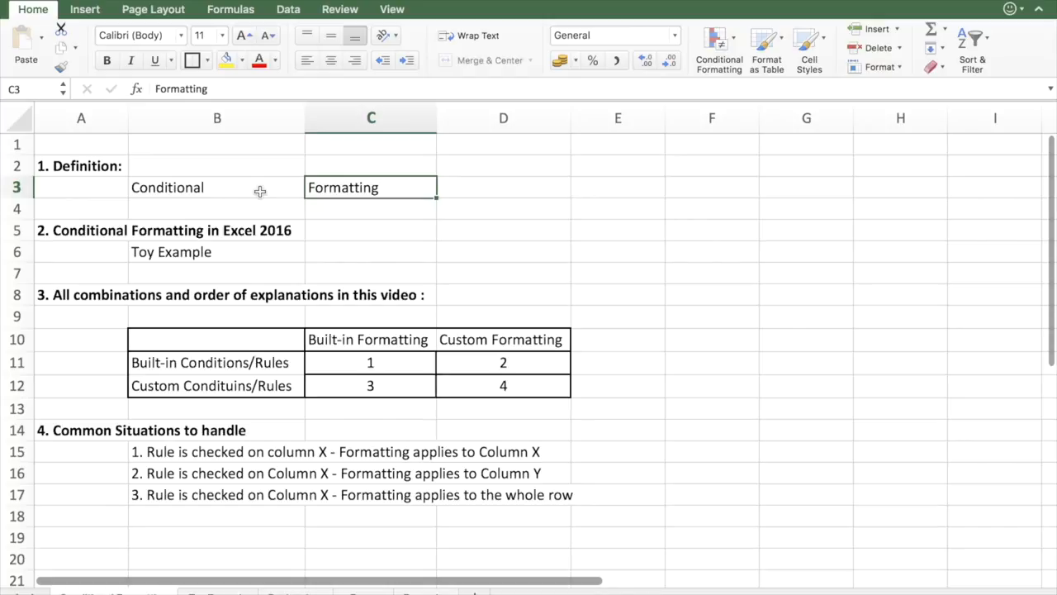
click(260, 191)
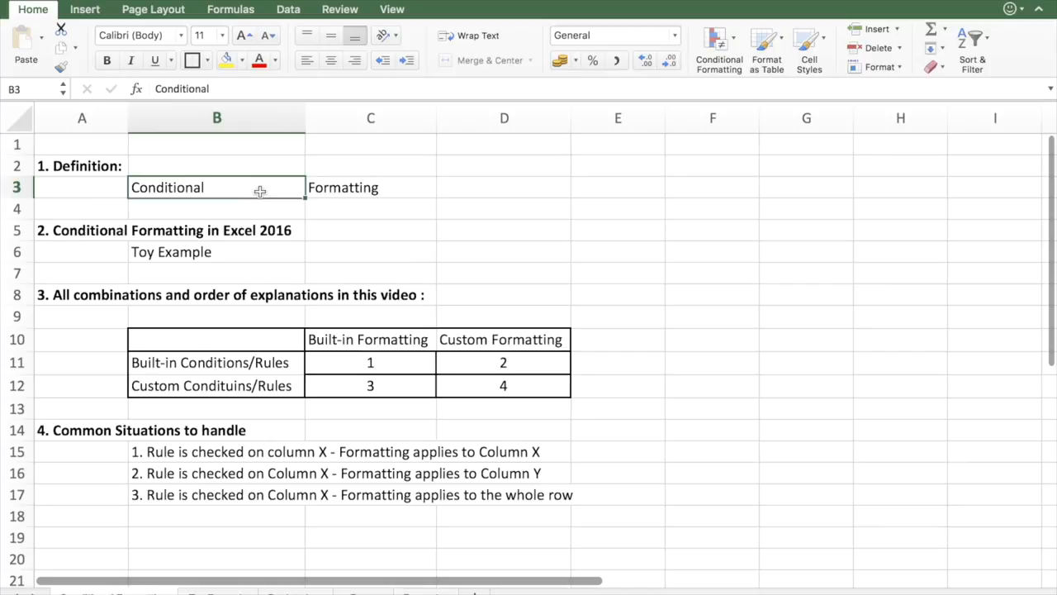
click(119, 237)
click(180, 234)
click(161, 251)
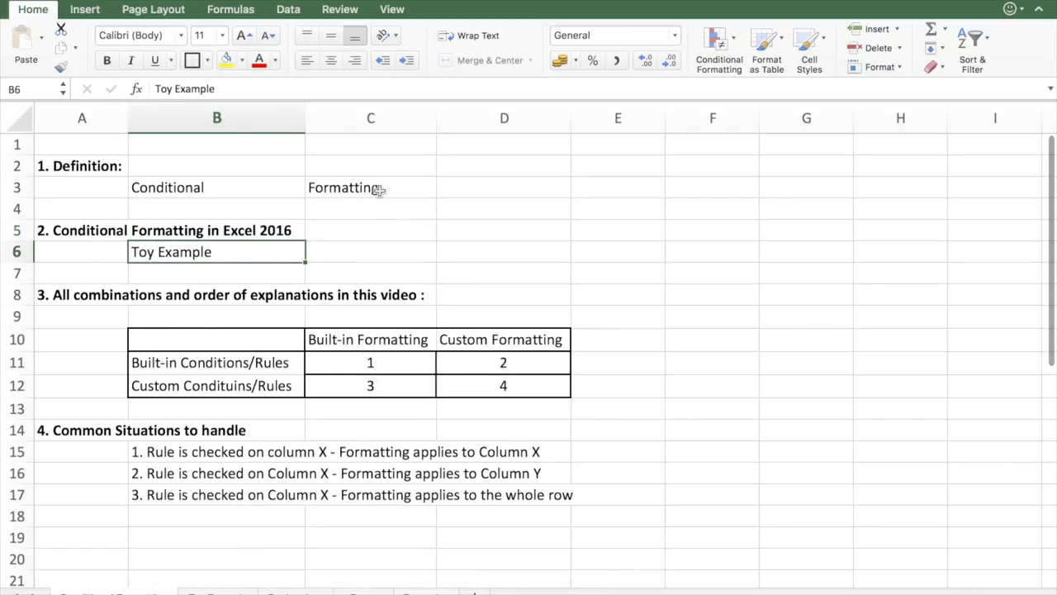
Step: On the toy example sheet, remove the orange formatting from A2:B2 and A13:B13 by copying the plain formatting of A4:B4 with Format Painter
click(213, 591)
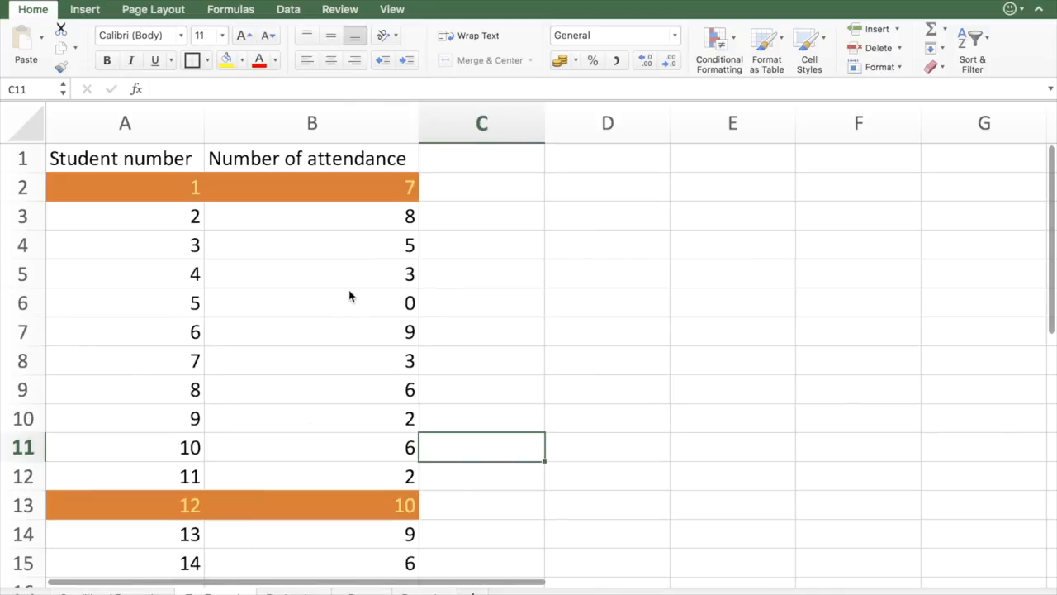
drag(146, 250, 366, 251)
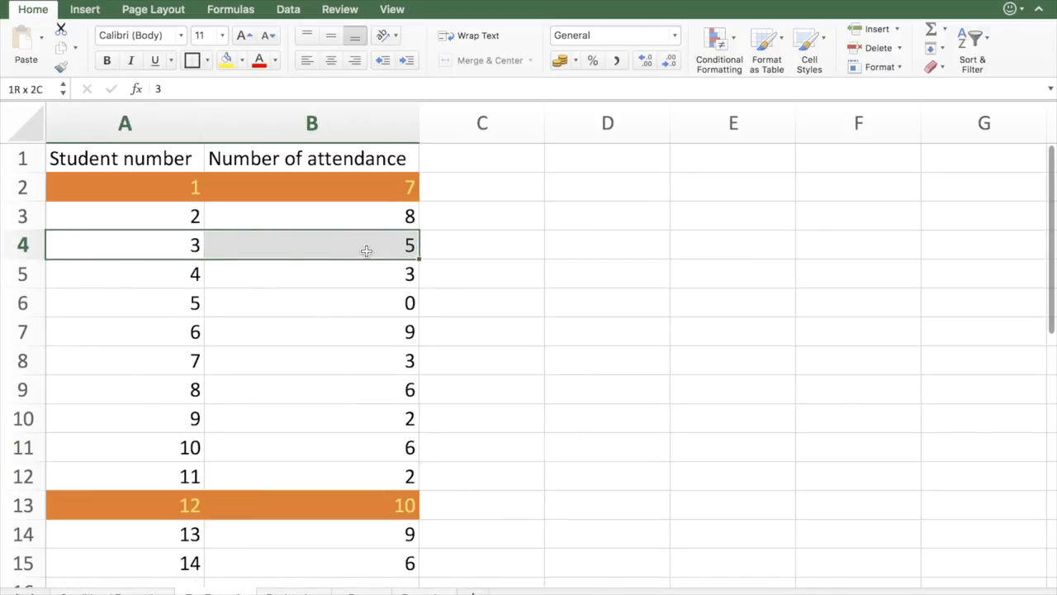
click(60, 66)
drag(88, 185, 347, 201)
click(60, 66)
drag(77, 503, 376, 503)
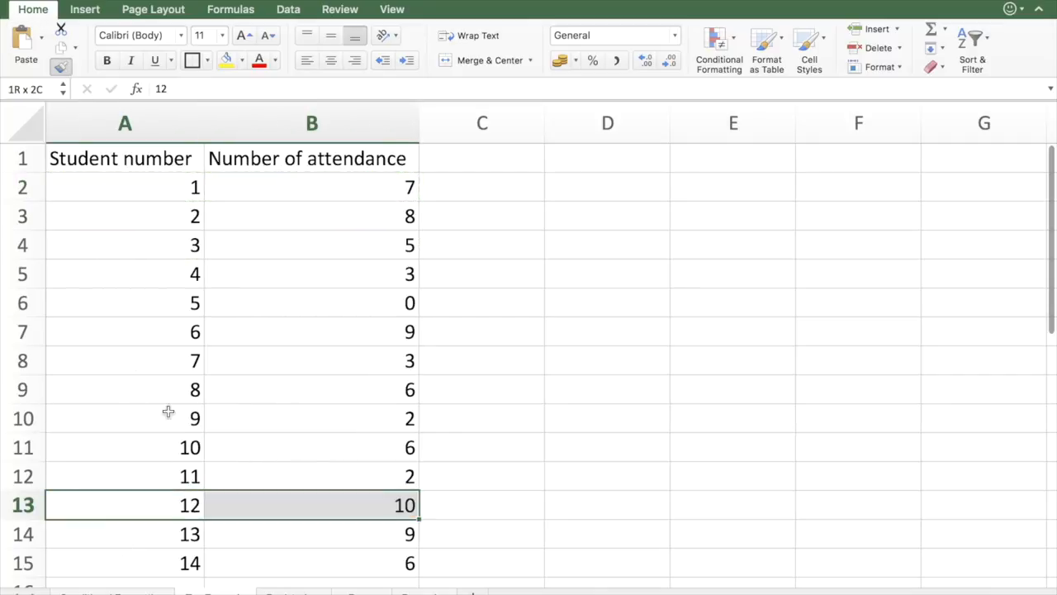
click(133, 225)
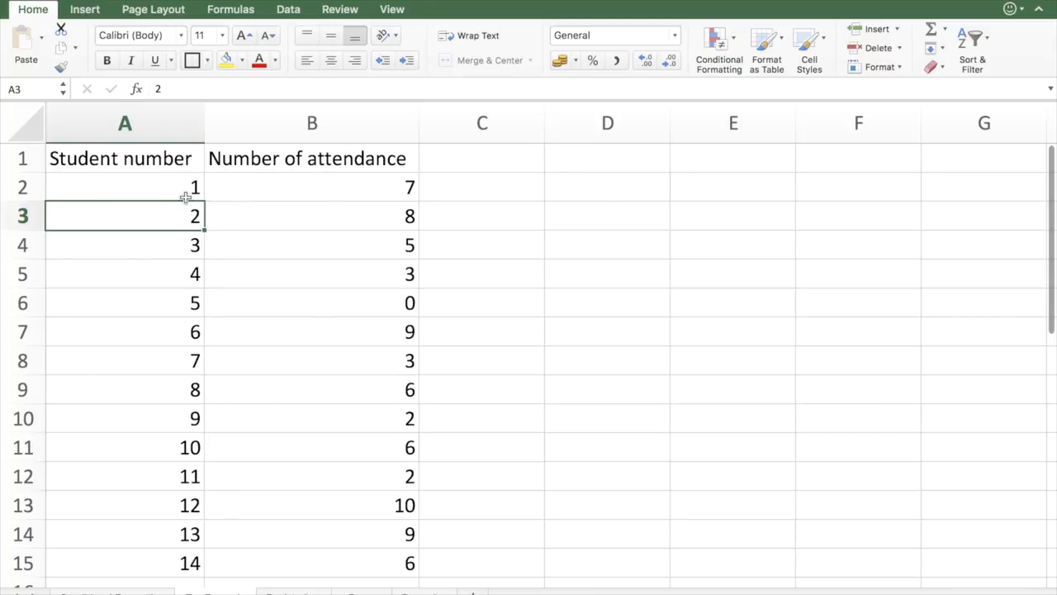
Step: Start a Top 10 % conditional formatting rule on the whole Number of attendance column
click(280, 128)
click(277, 174)
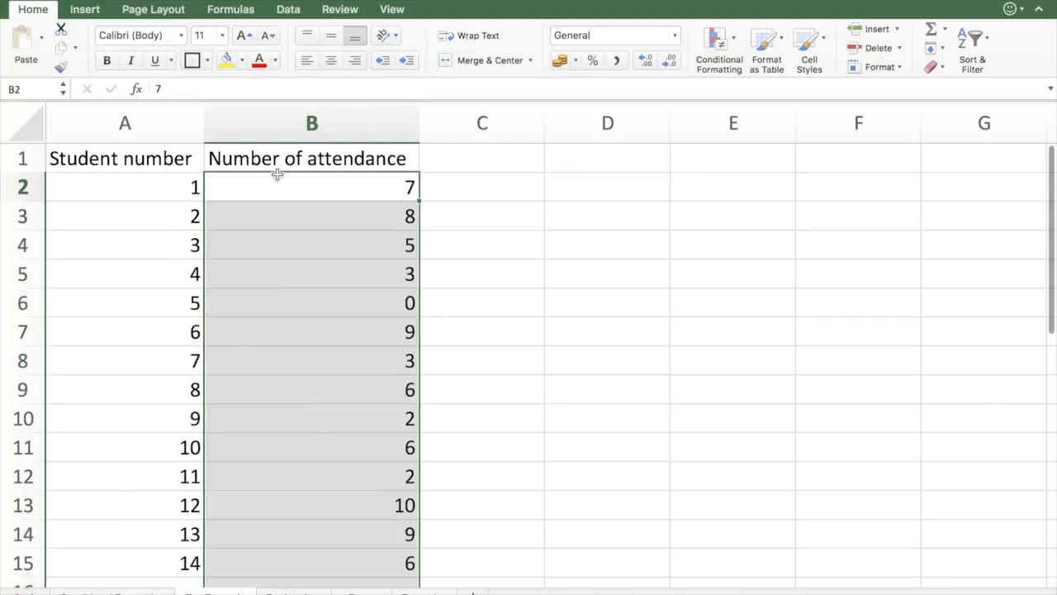
click(326, 127)
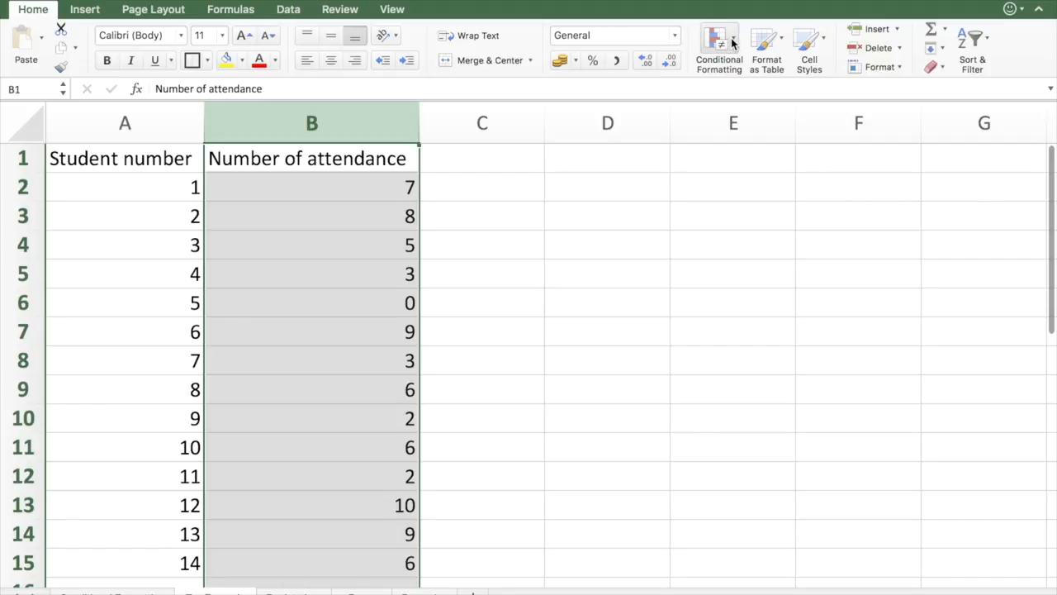
click(732, 43)
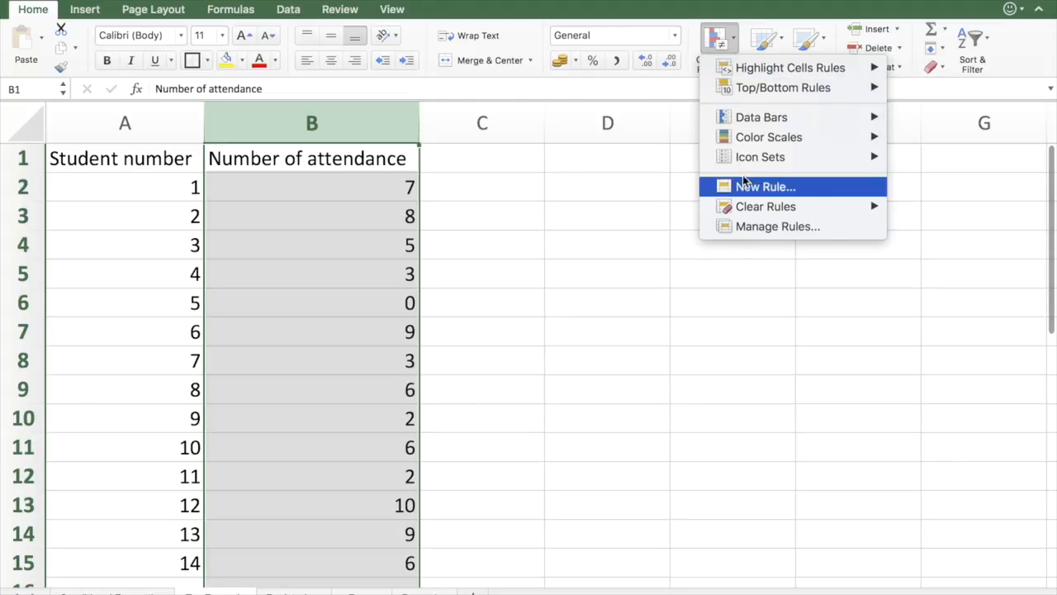
mouse_move(799, 72)
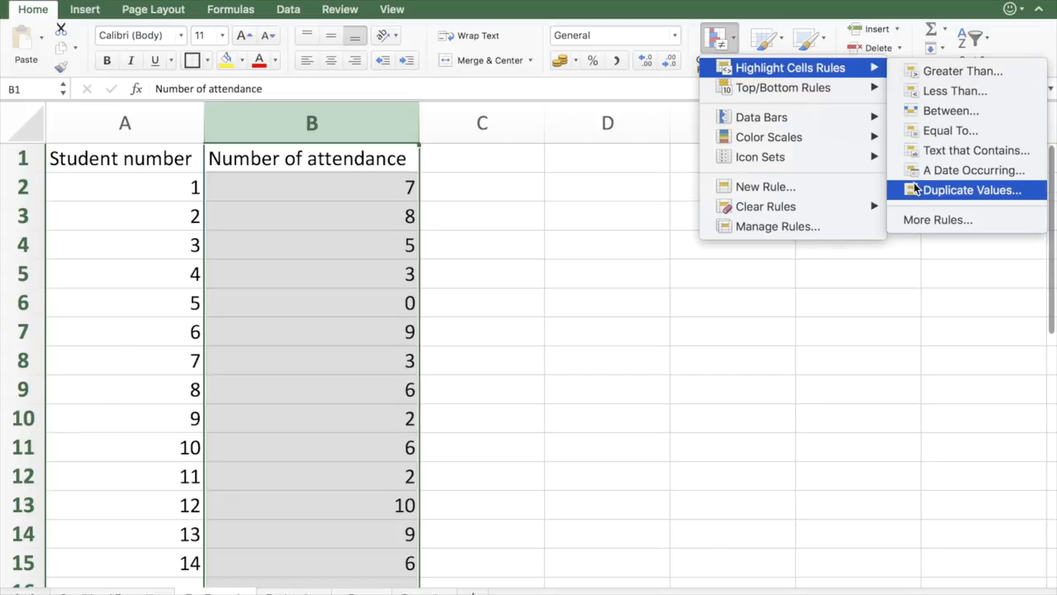
mouse_move(854, 94)
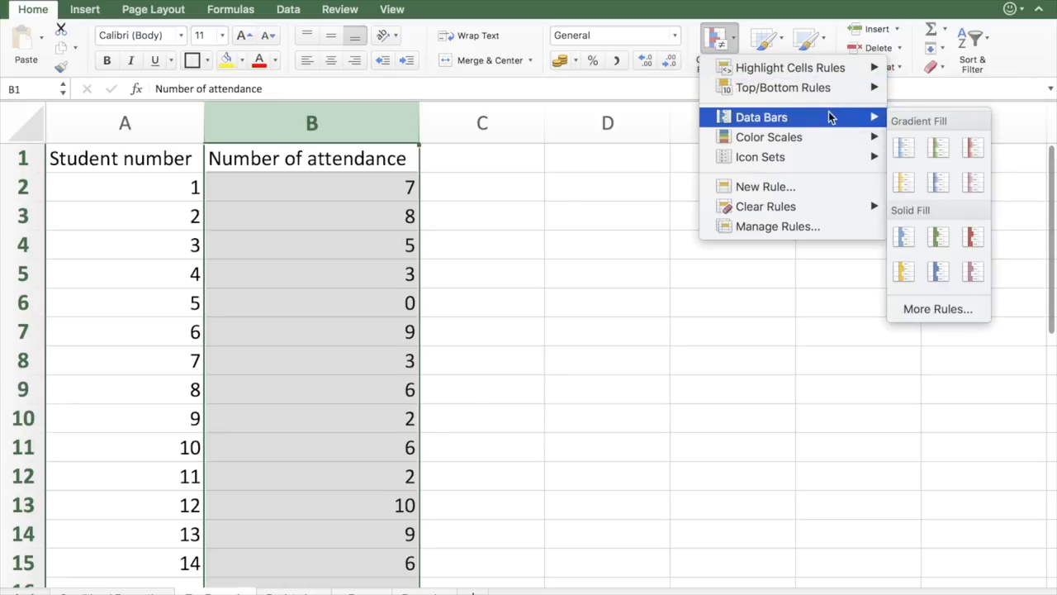
mouse_move(828, 123)
mouse_move(830, 141)
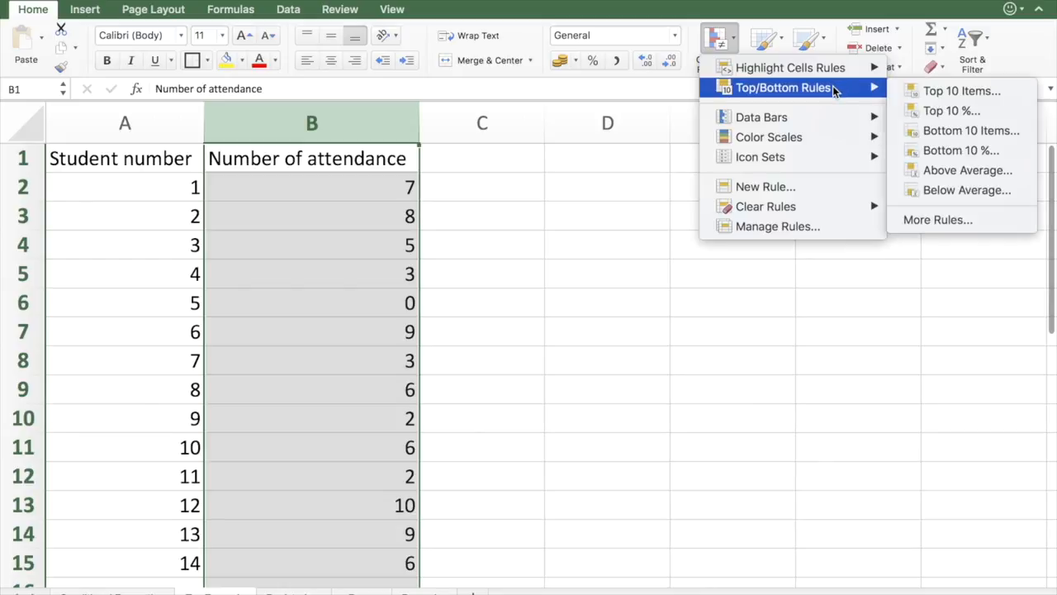
mouse_move(802, 93)
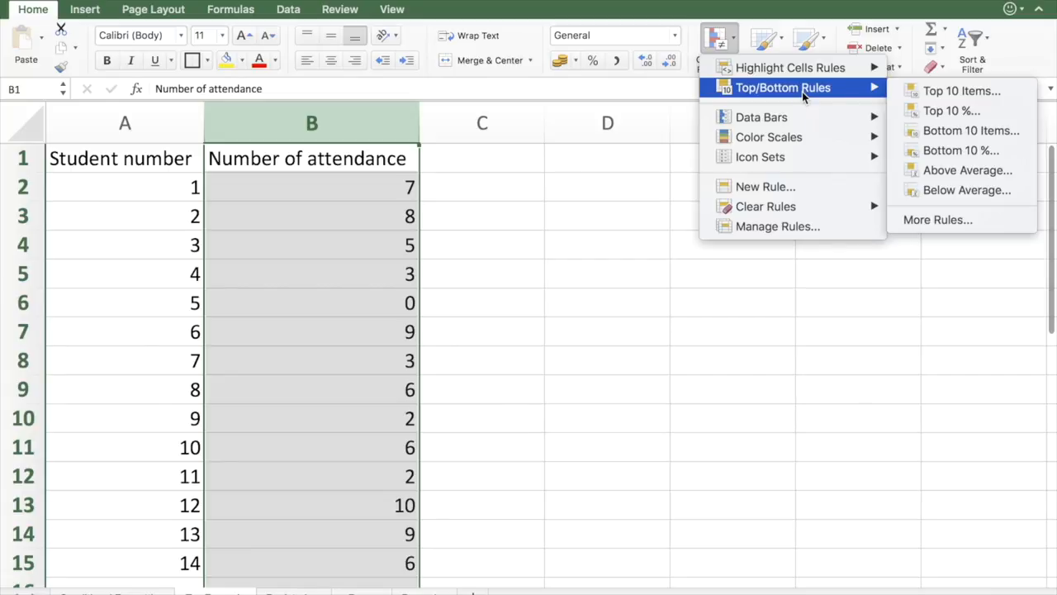
click(944, 112)
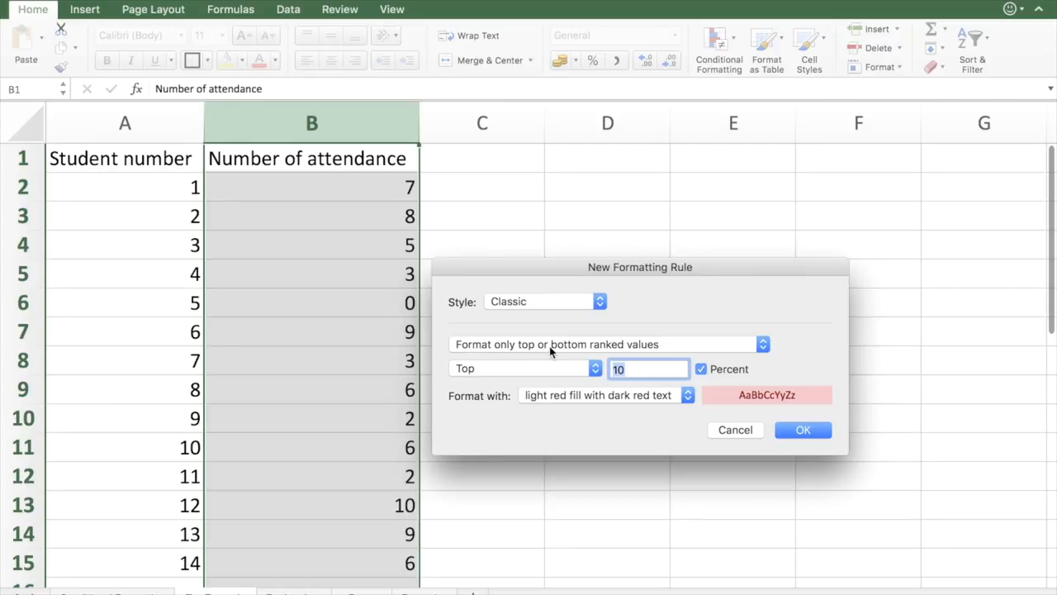
Step: Keep the Classic style and top or bottom ranked values rule type, and choose green fill with dark green text as the format
click(637, 344)
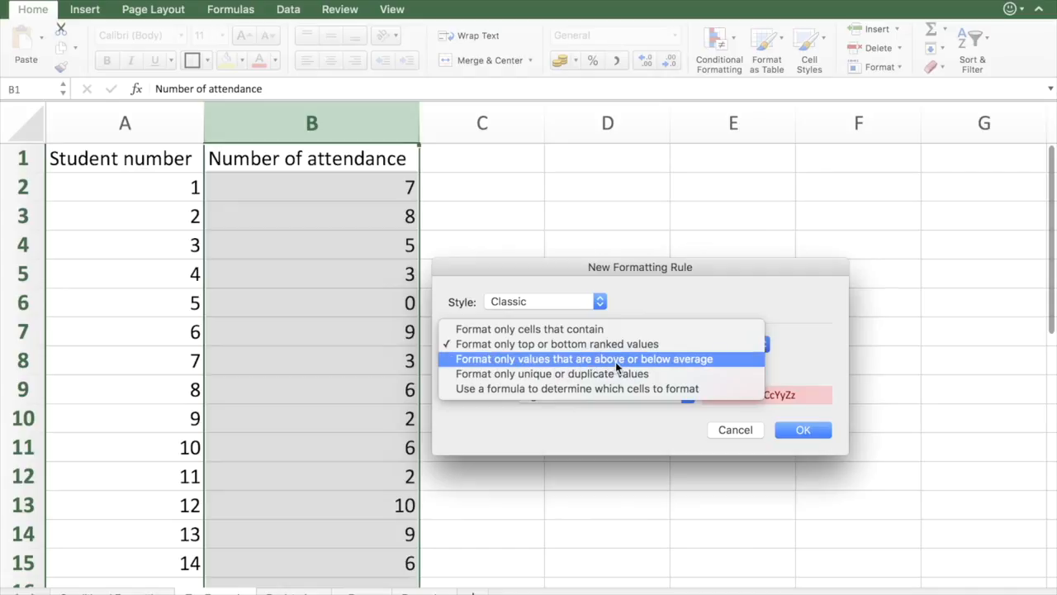
click(629, 343)
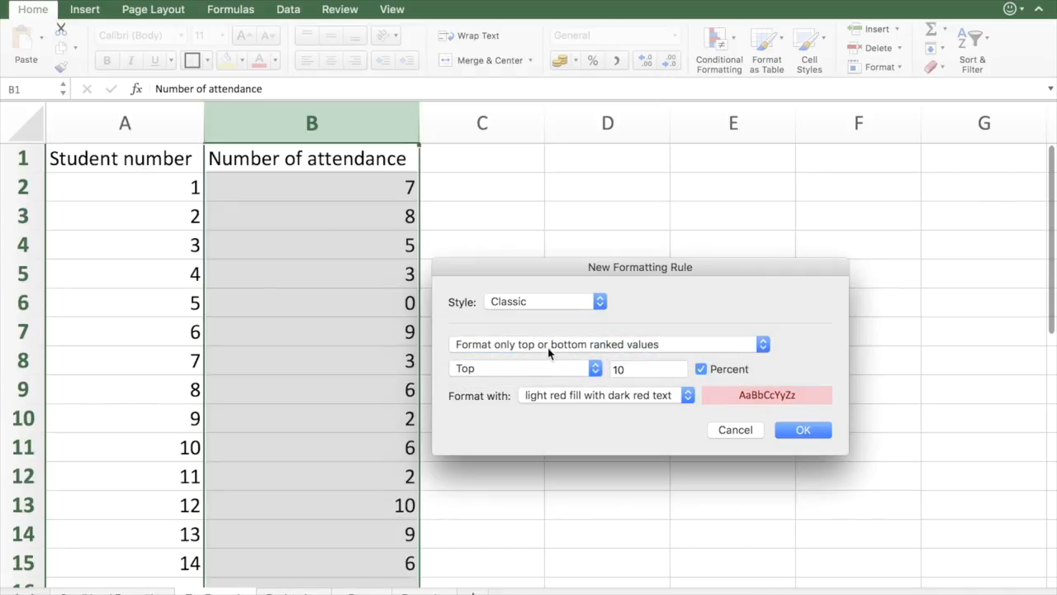
click(576, 303)
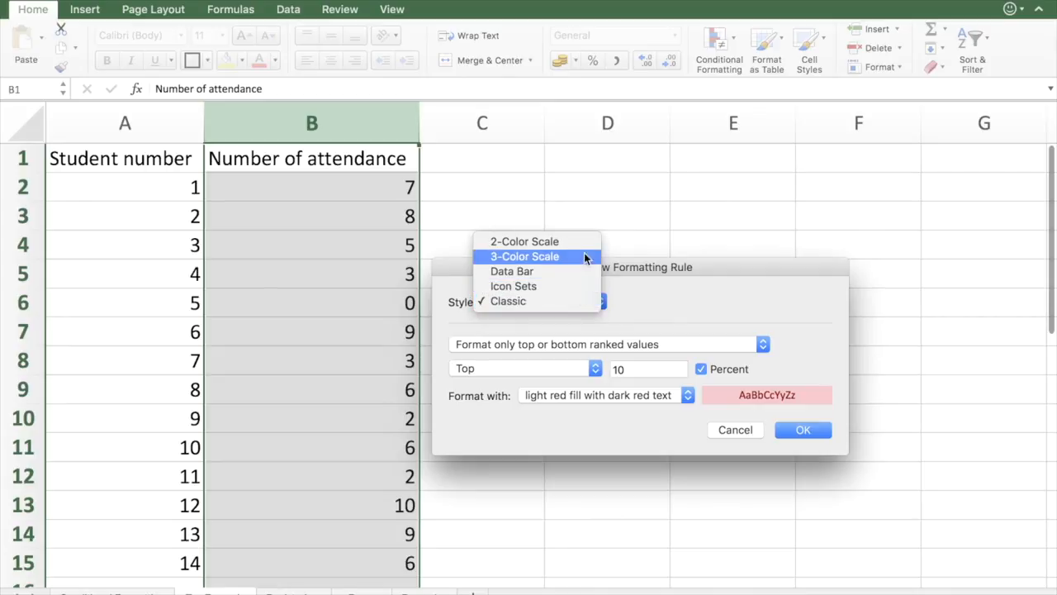
click(567, 303)
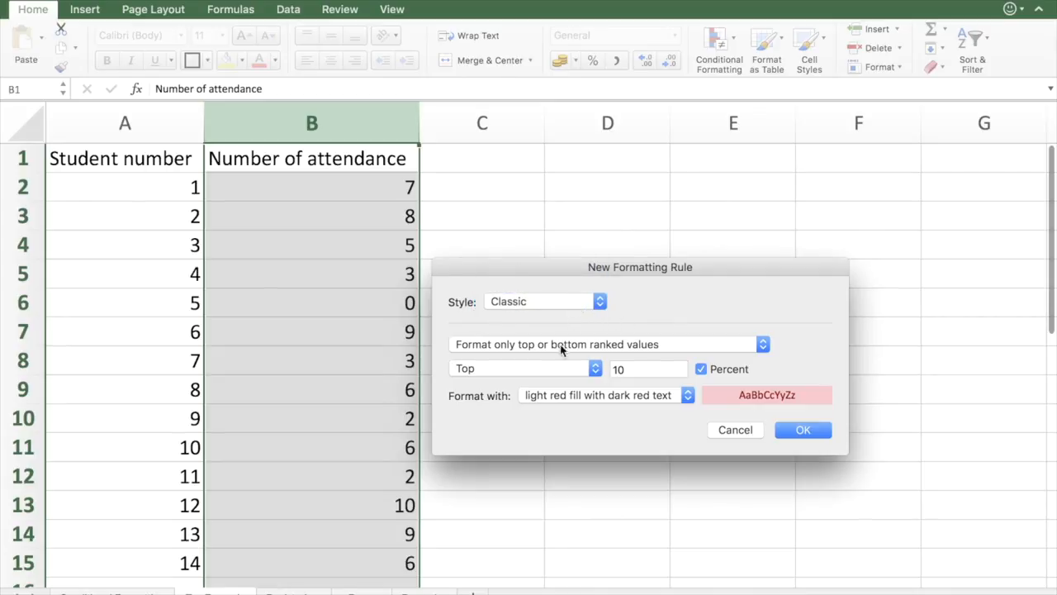
click(558, 395)
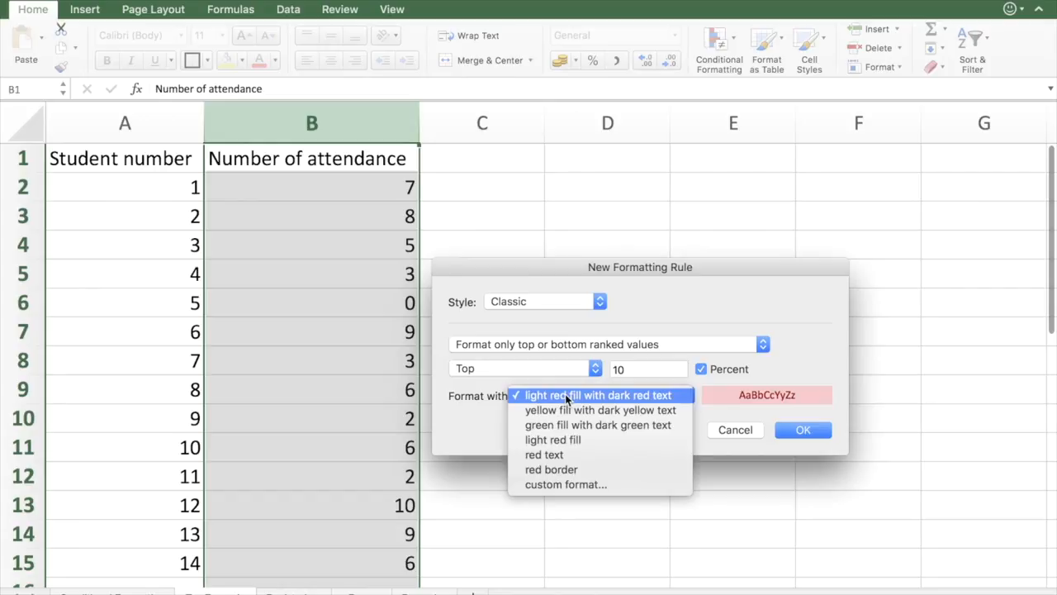
click(538, 426)
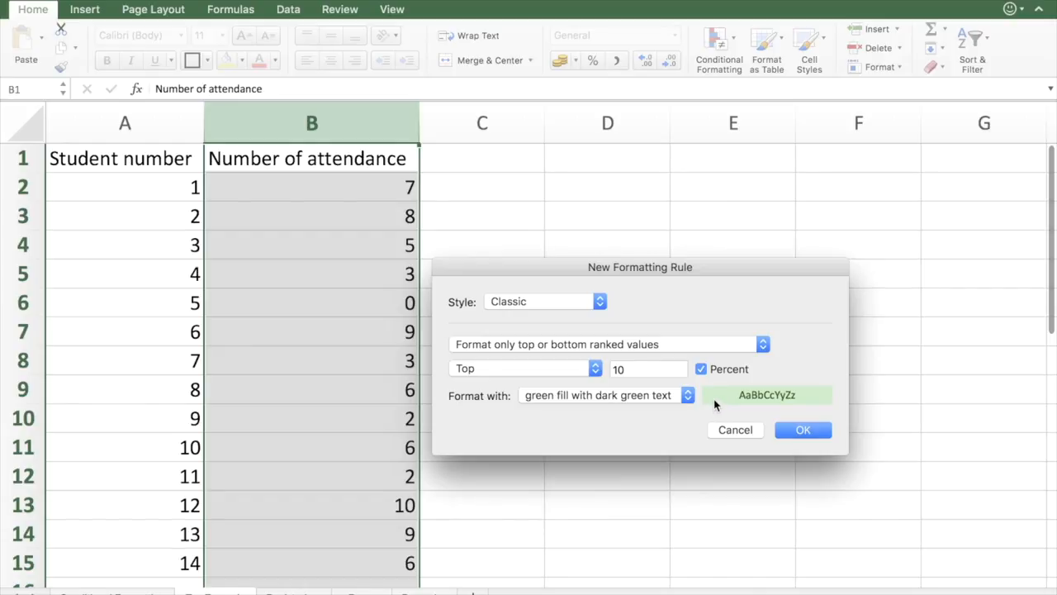
Step: Set the rule to the top 20 percent and apply it to the attendance column
double_click(625, 369)
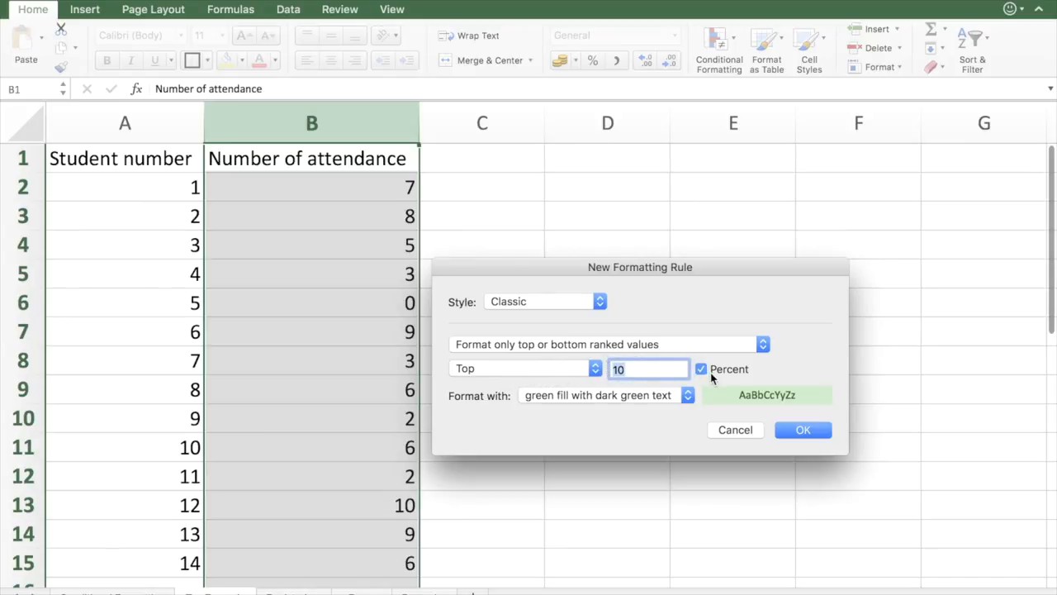
text(5)
text(10)
key(BackSpace)
key(BackSpace)
text(20)
click(802, 431)
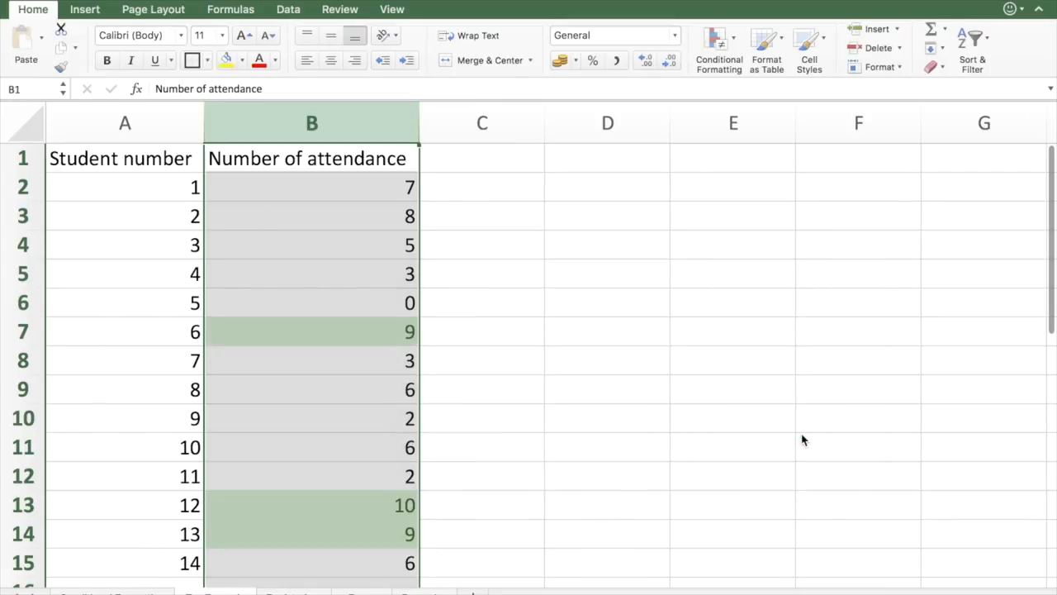
Step: Examine which attendance values the top 20 percent rule highlights, and select column B
click(603, 436)
scroll(488, 454, down, 1)
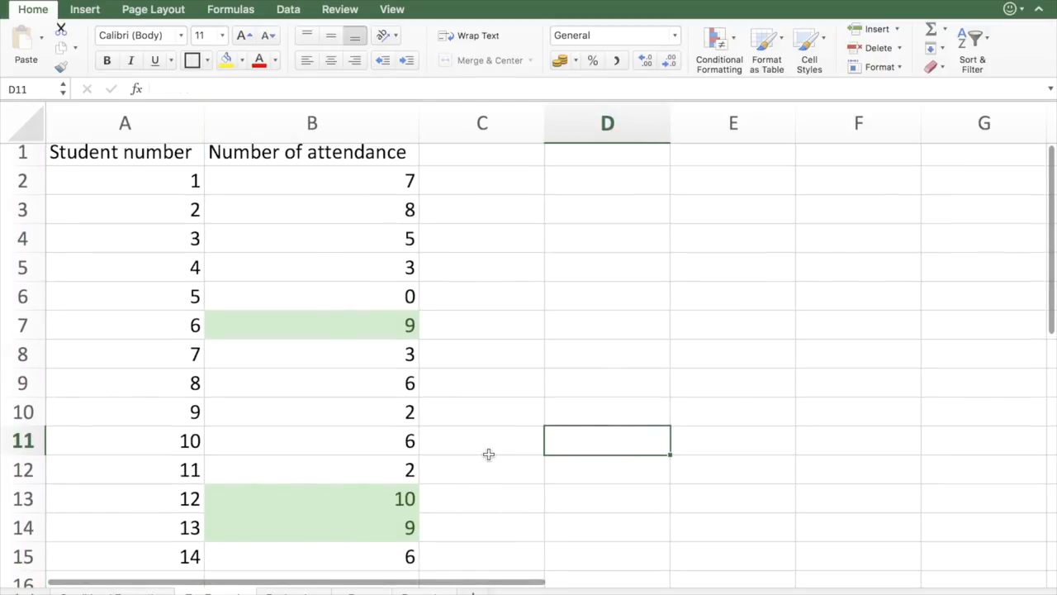
scroll(488, 454, up, 1)
click(355, 526)
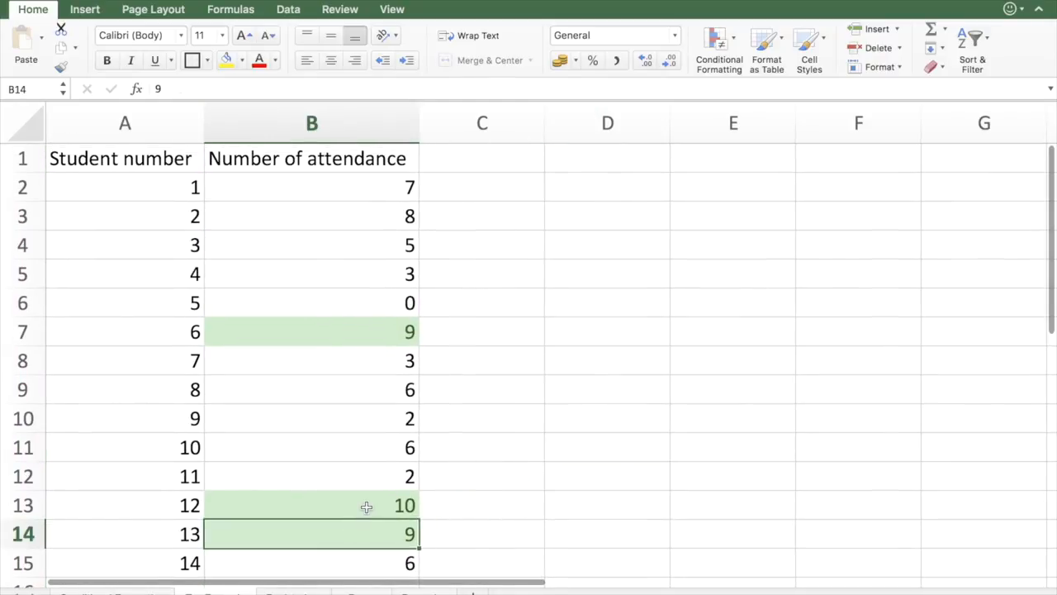
click(366, 506)
click(380, 334)
click(385, 506)
click(382, 529)
click(382, 508)
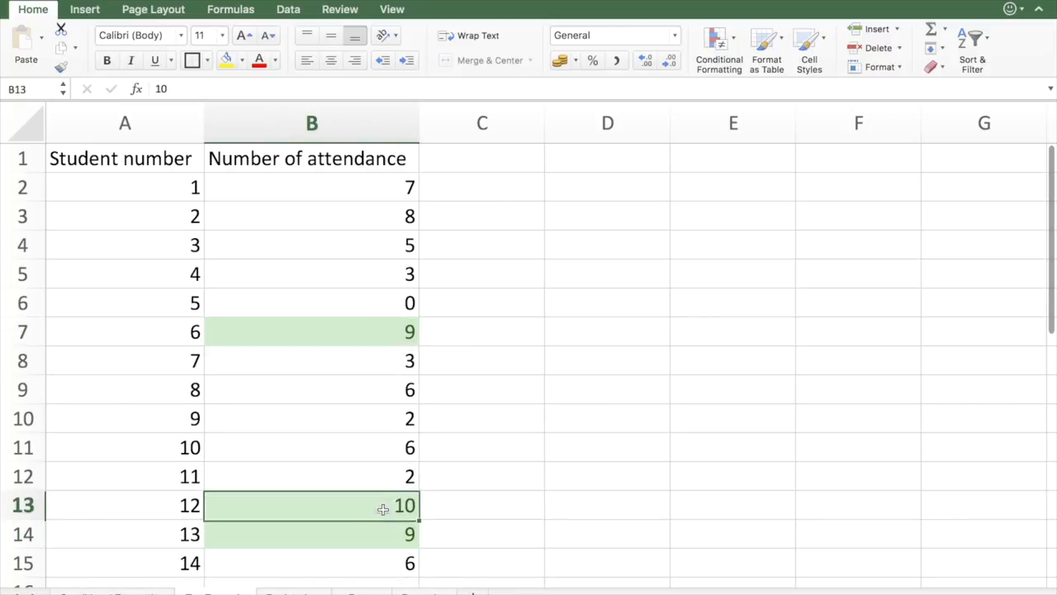
click(392, 340)
click(378, 503)
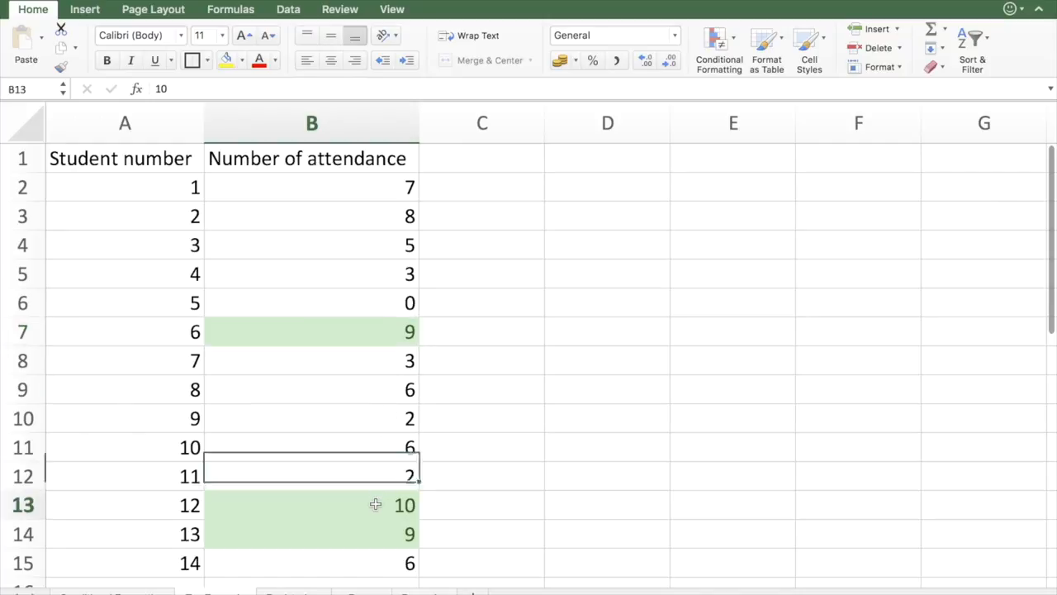
click(376, 534)
click(388, 506)
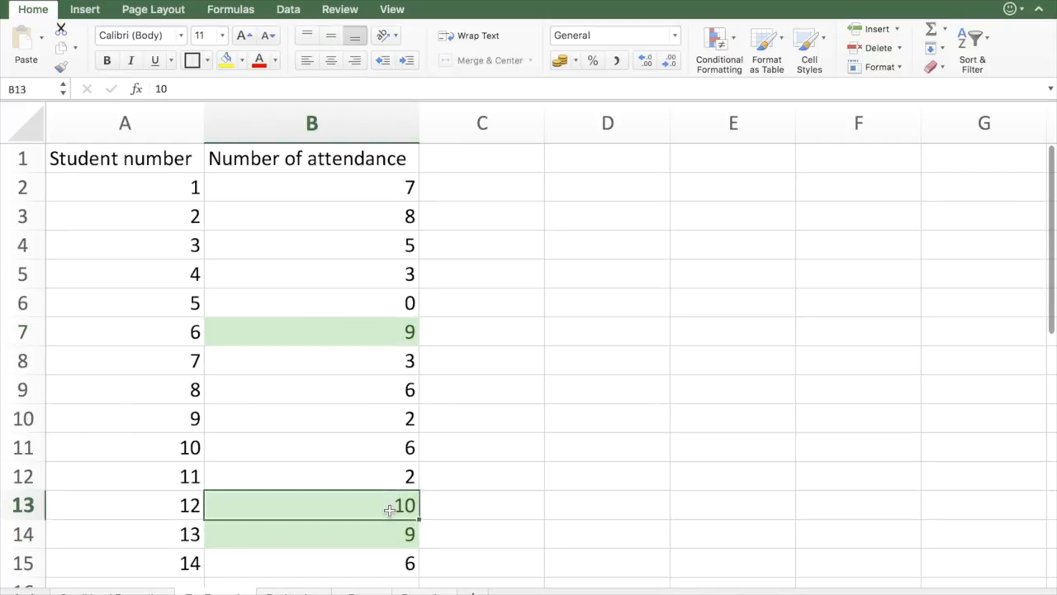
click(385, 330)
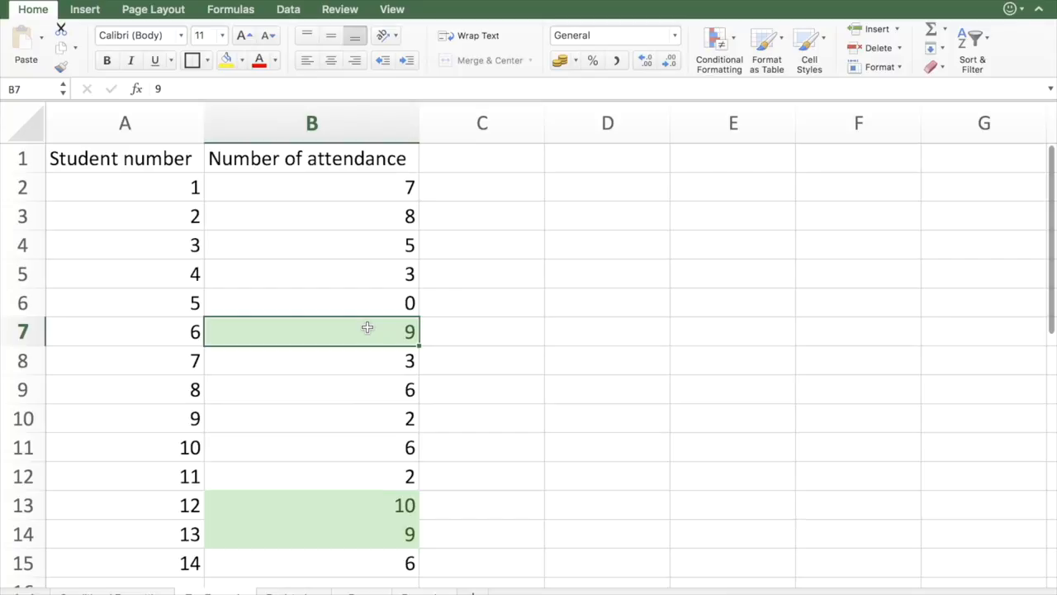
click(358, 510)
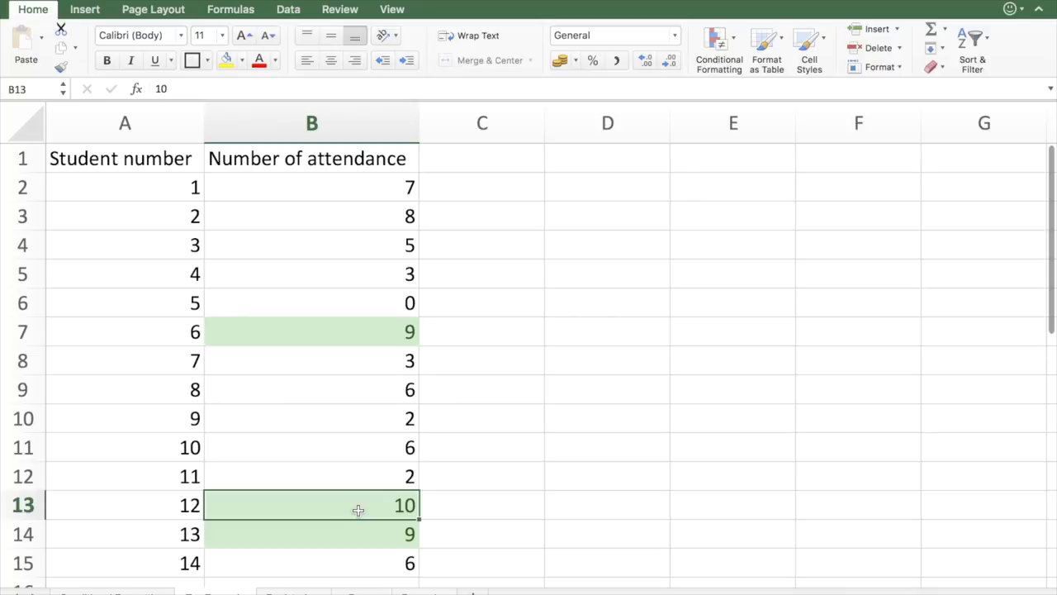
click(383, 106)
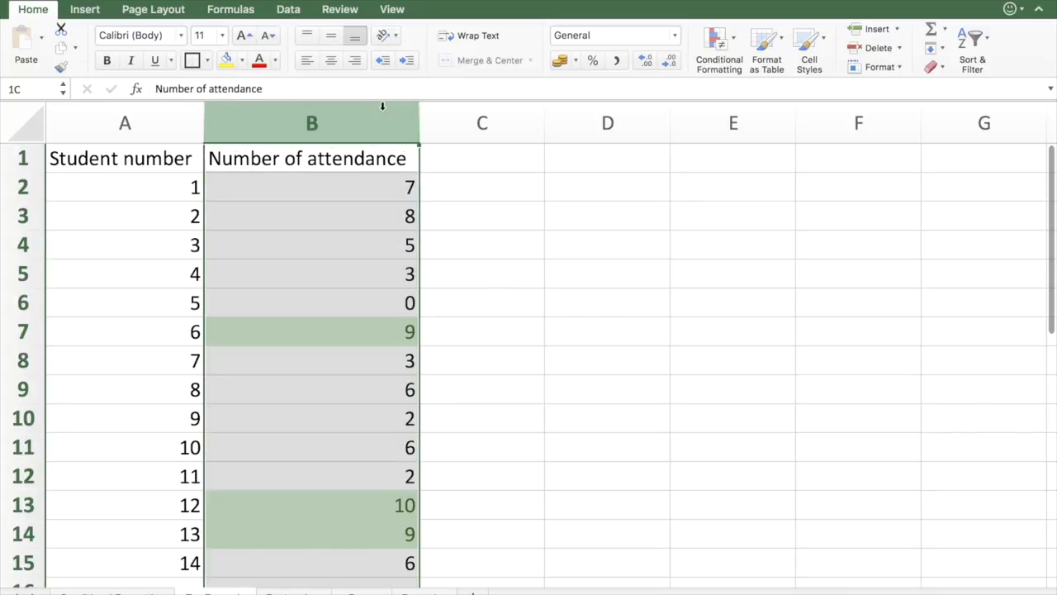
Step: Sort the table by Number of attendance from largest to smallest, expanding the selection so the student numbers move too
click(971, 48)
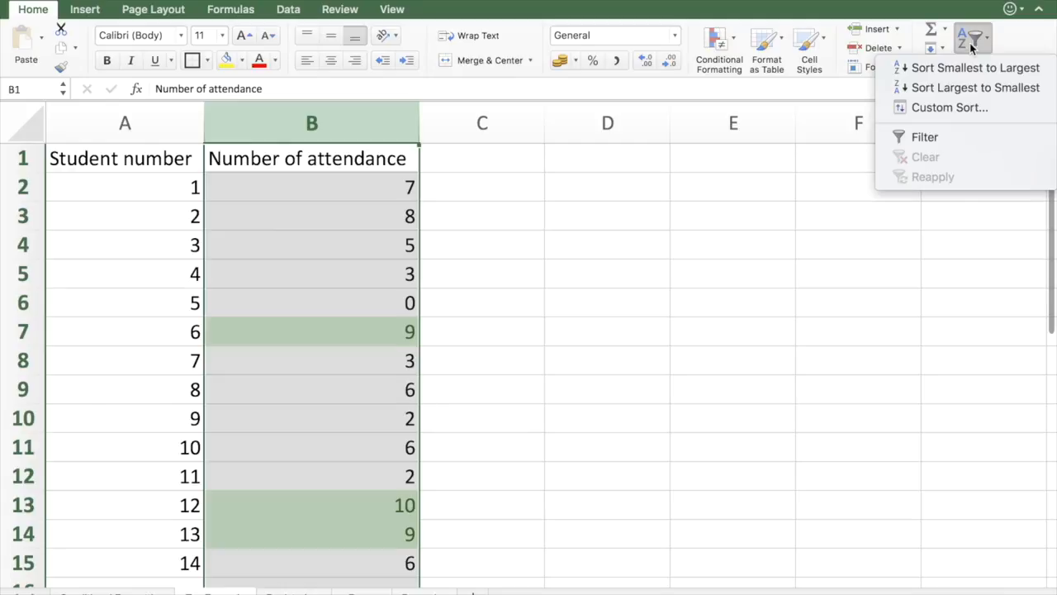
click(958, 89)
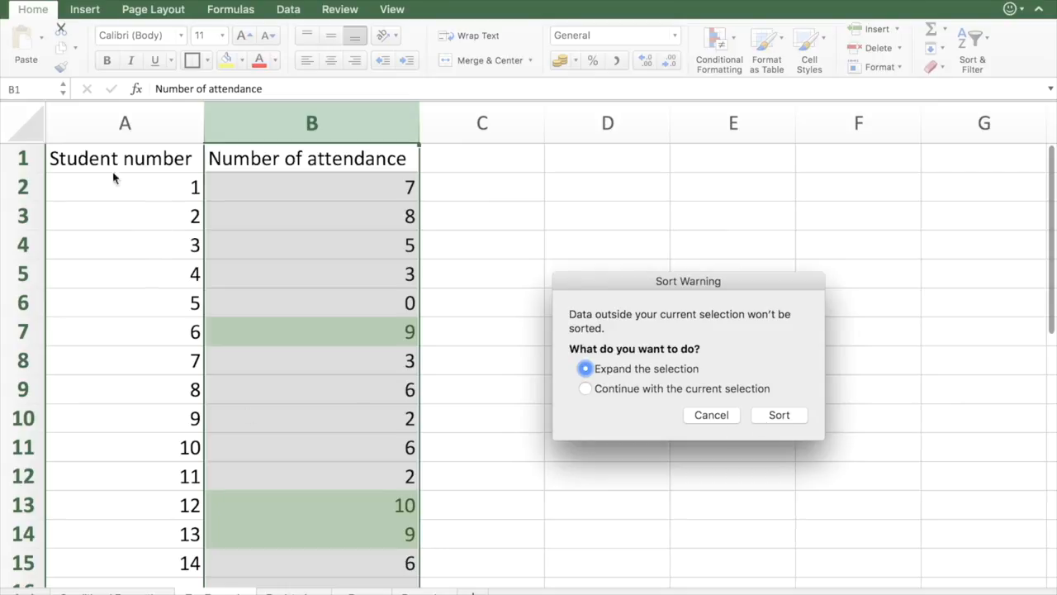
click(784, 419)
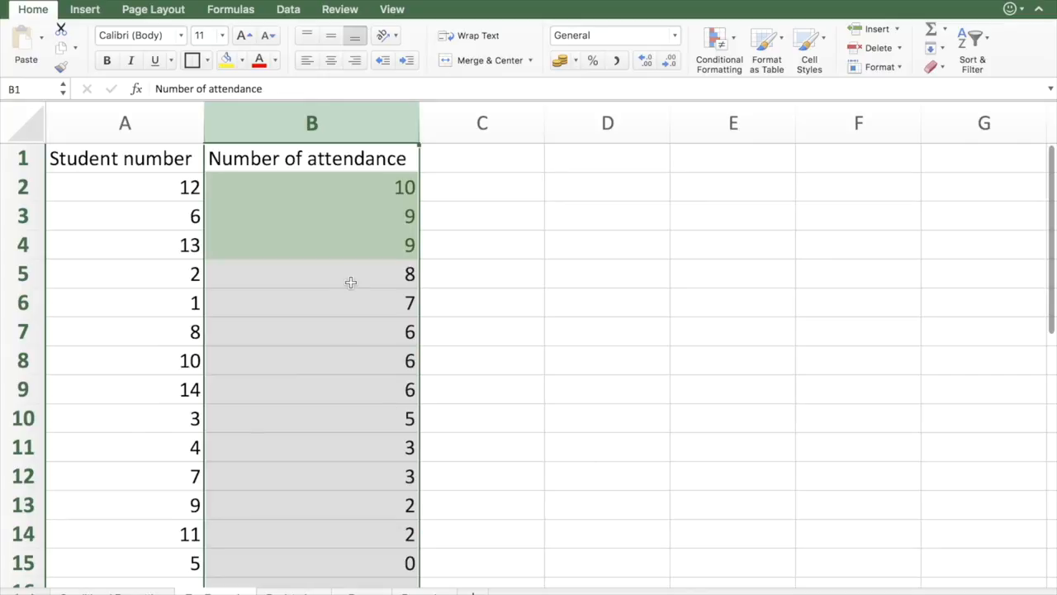
Step: Examine the highlighted top rows, A2:B4, of the sorted table, checking each attendance value and its student number
click(142, 239)
drag(141, 194, 209, 250)
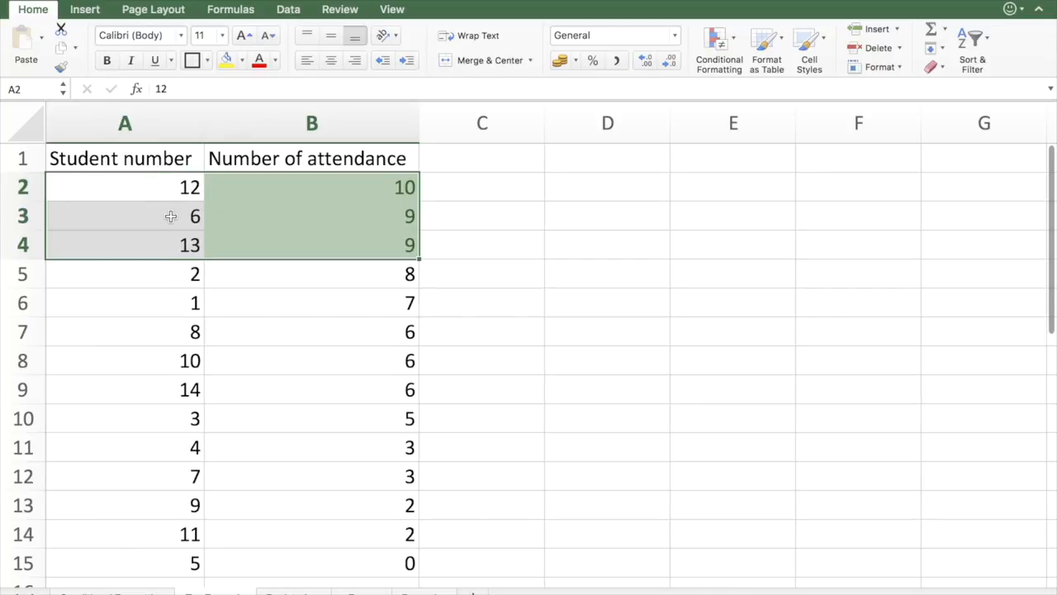
click(285, 225)
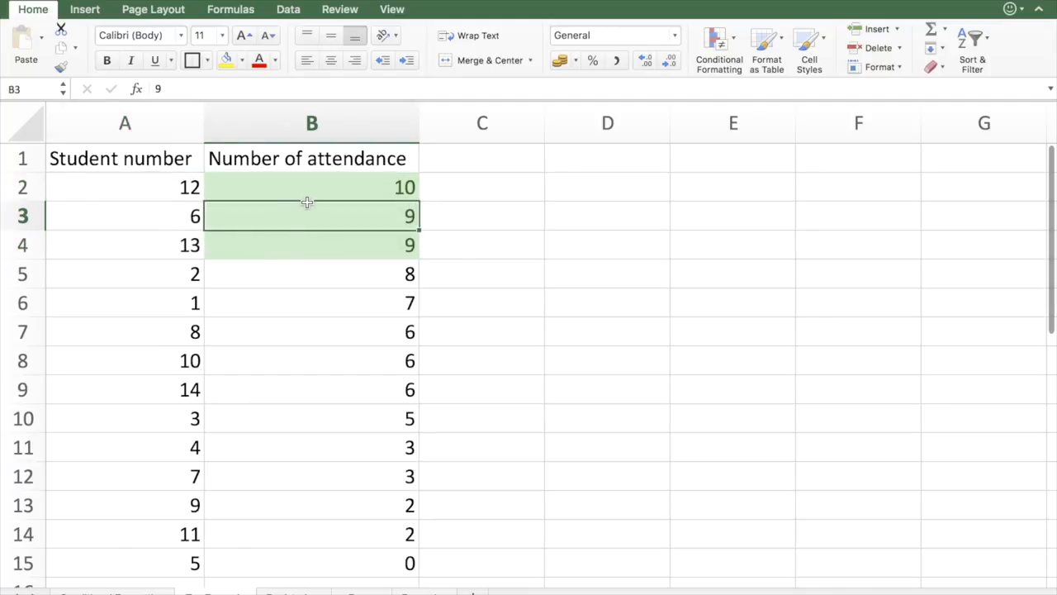
click(324, 194)
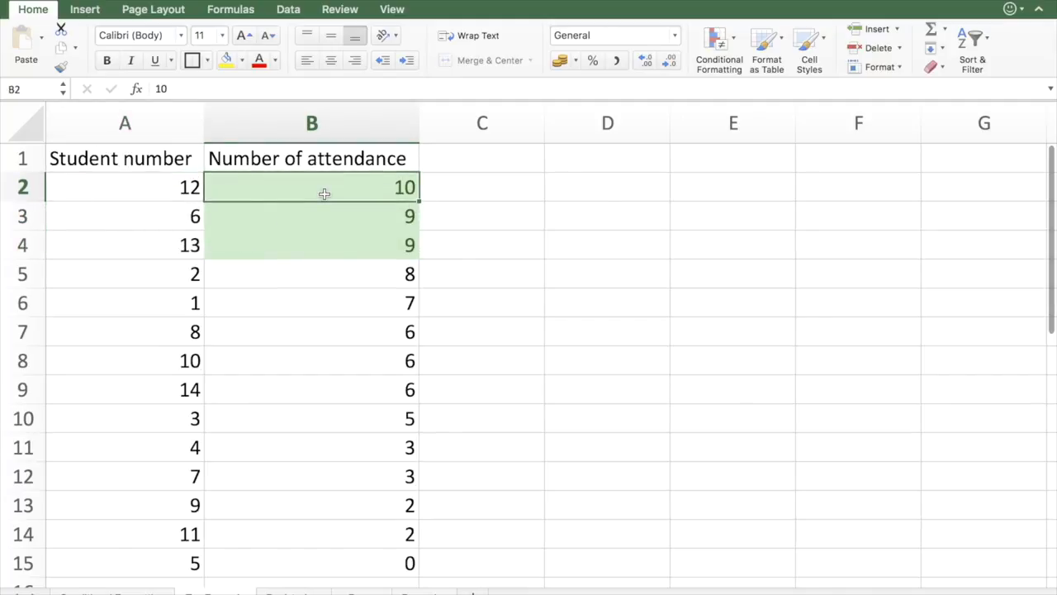
key(Return)
key(Return)
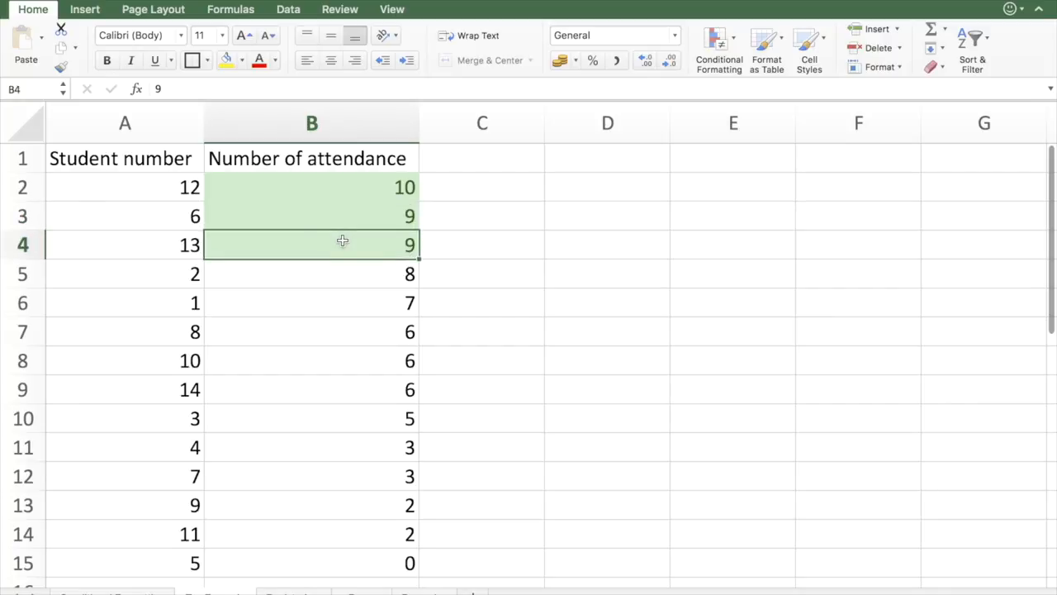
key(shift+Return)
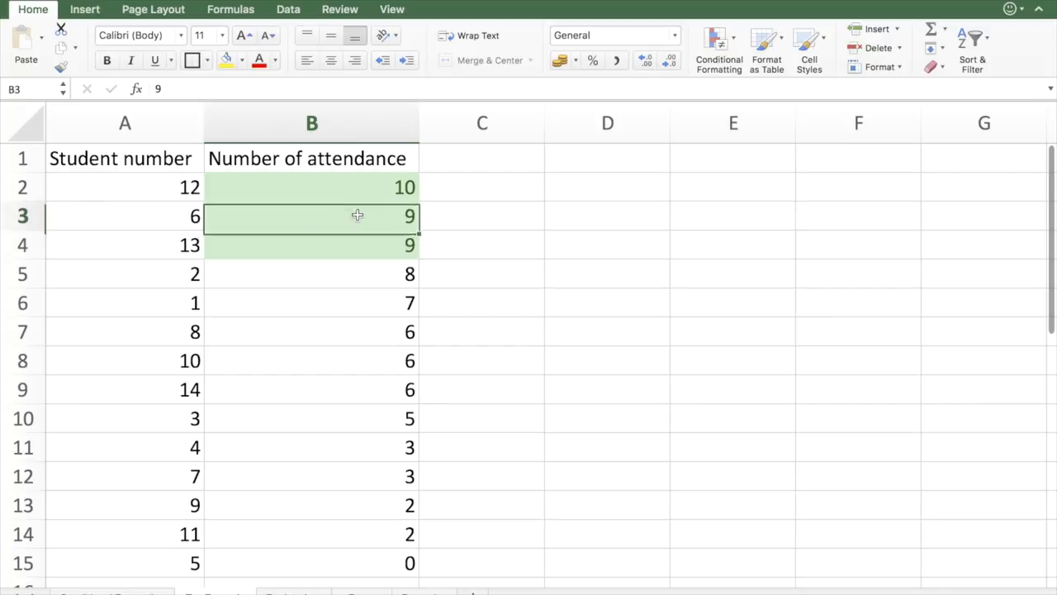
key(Return)
key(shift+Return)
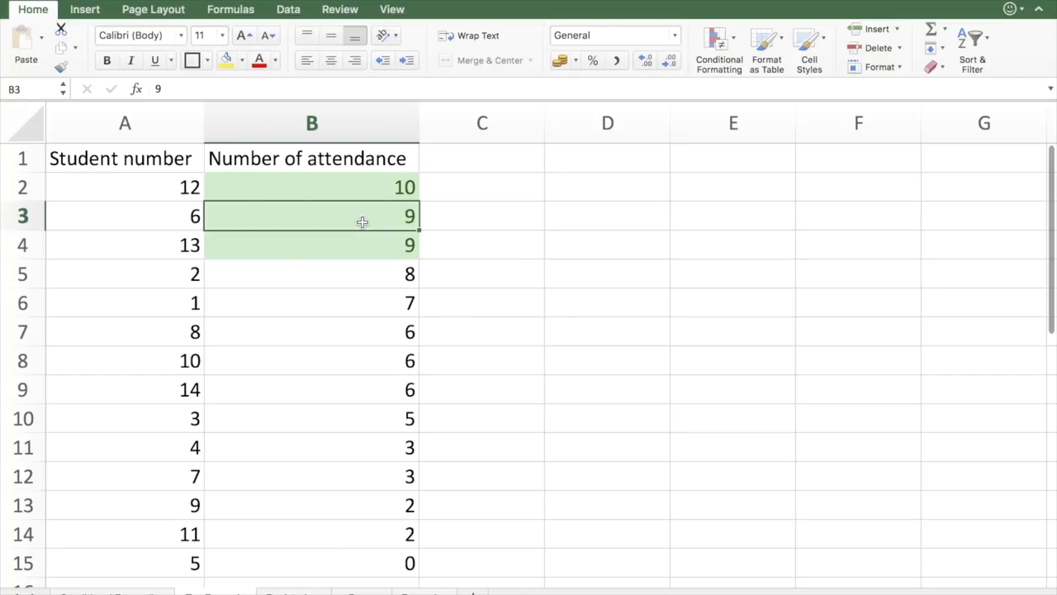
key(shift+Return)
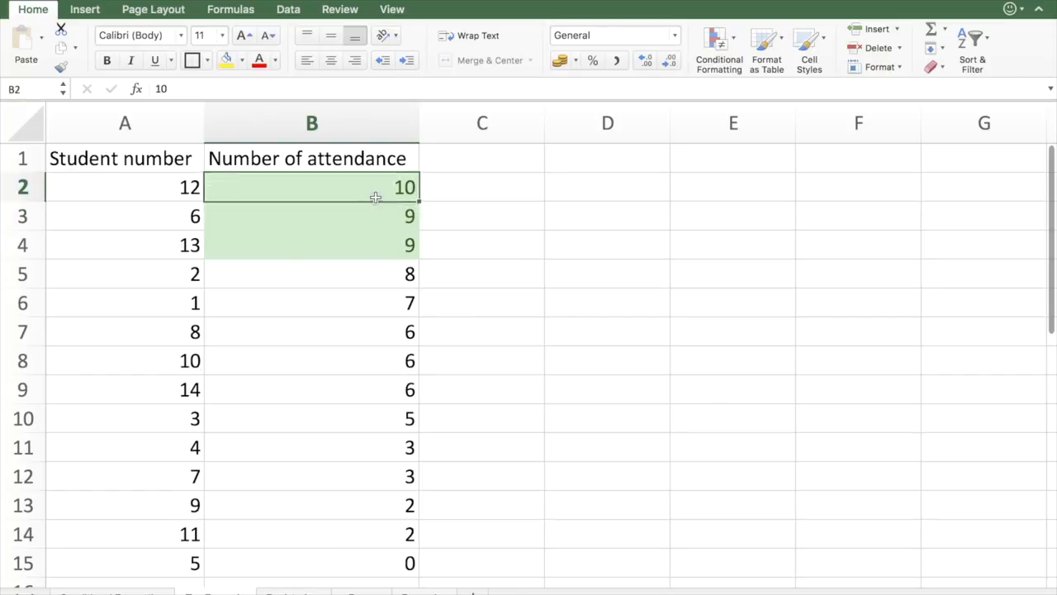
drag(159, 188, 295, 246)
click(483, 385)
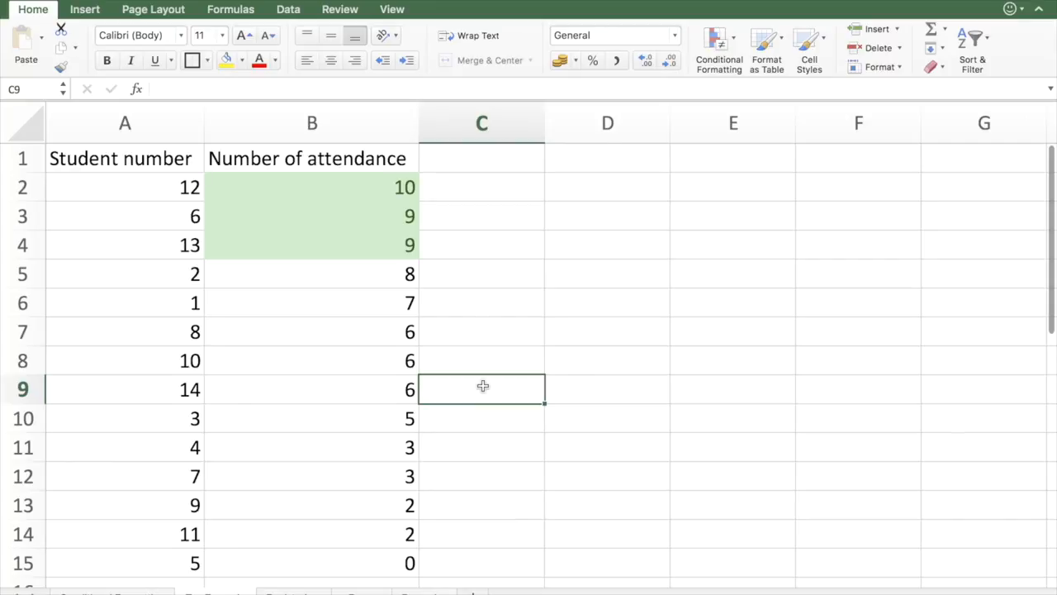
Step: Return to the Conditional Formatting overview sheet and review the four combinations of built-in and custom rules and formatting
click(107, 593)
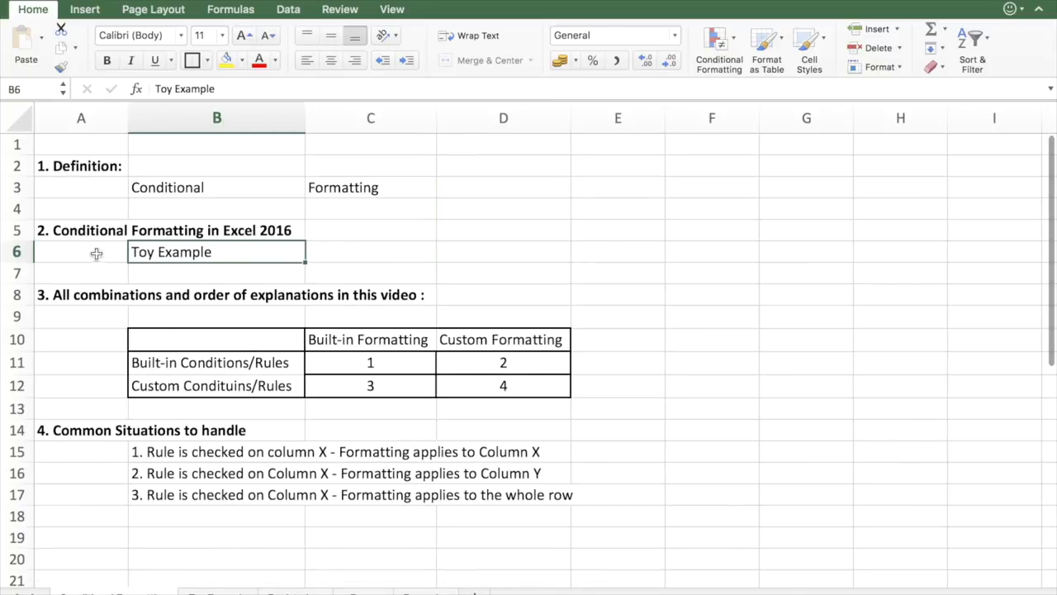
click(322, 363)
click(503, 362)
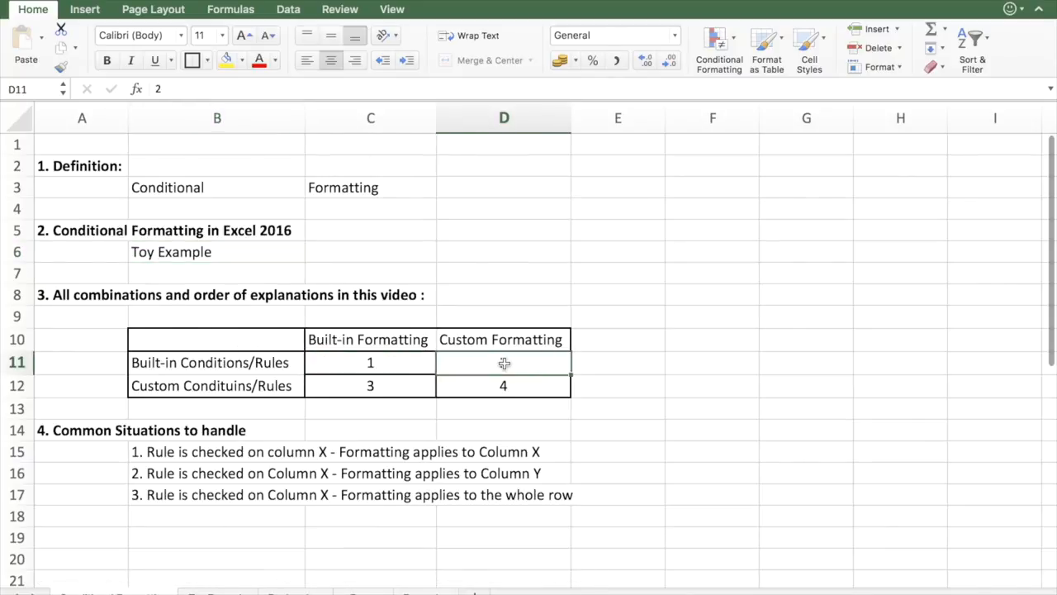
click(415, 389)
click(473, 388)
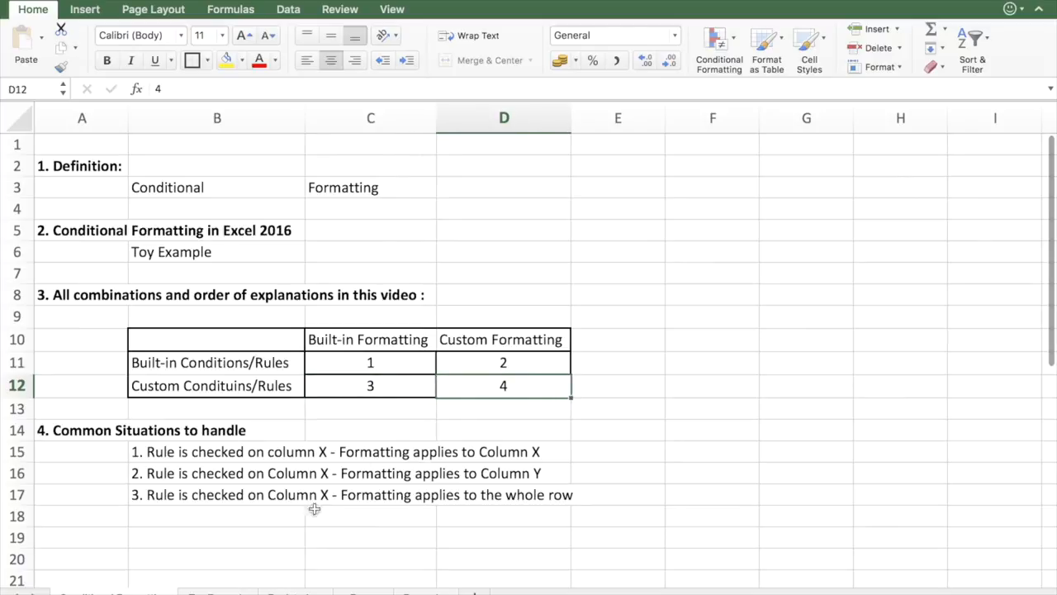